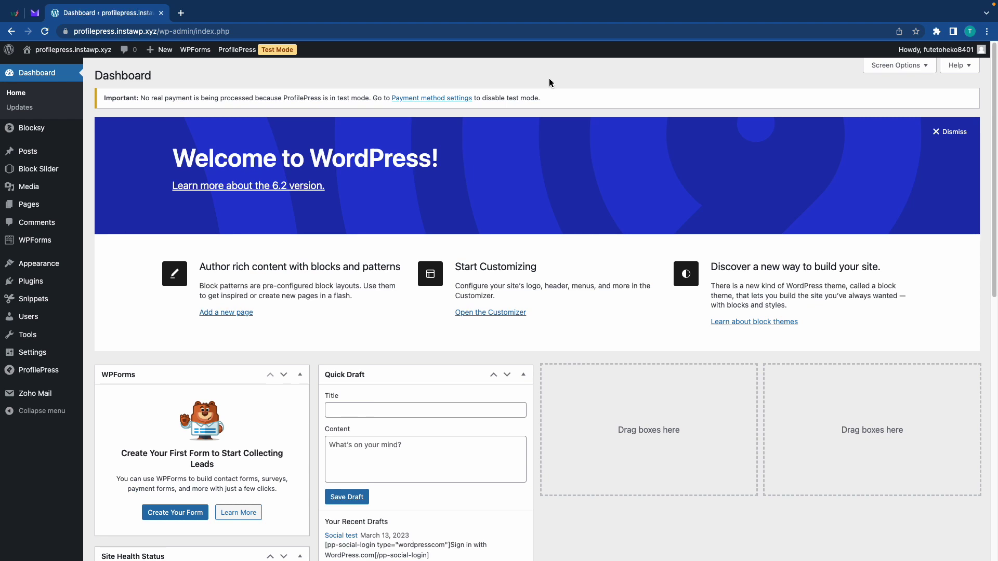
- Open the ProfilePress dashboard showing 13 customers, 1 active subscription and $0.00 revenue
left_click(32, 372)
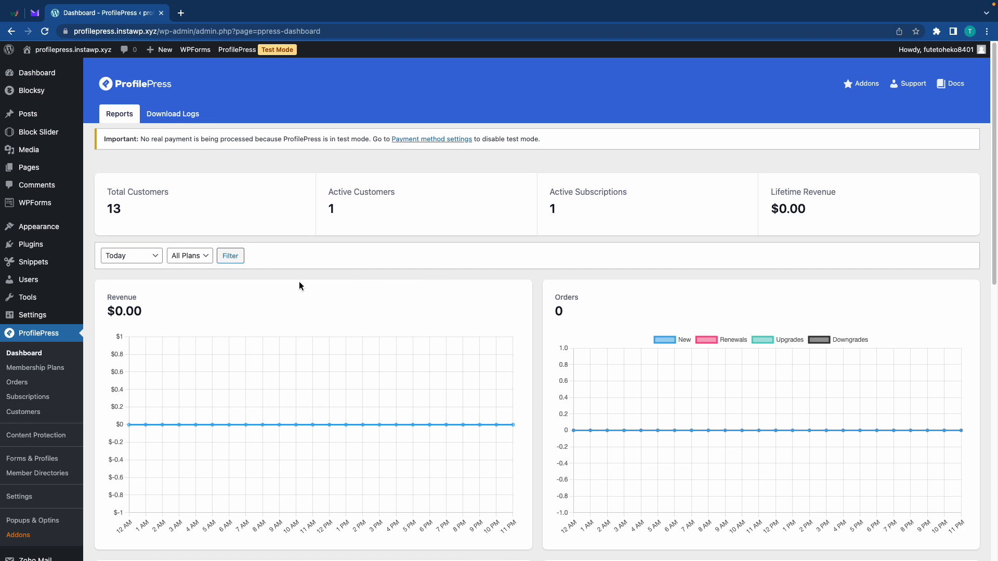
- View Settings > Payments > Payment Methods, showing Store Payments and PayPal enabled in test mode
left_click(26, 500)
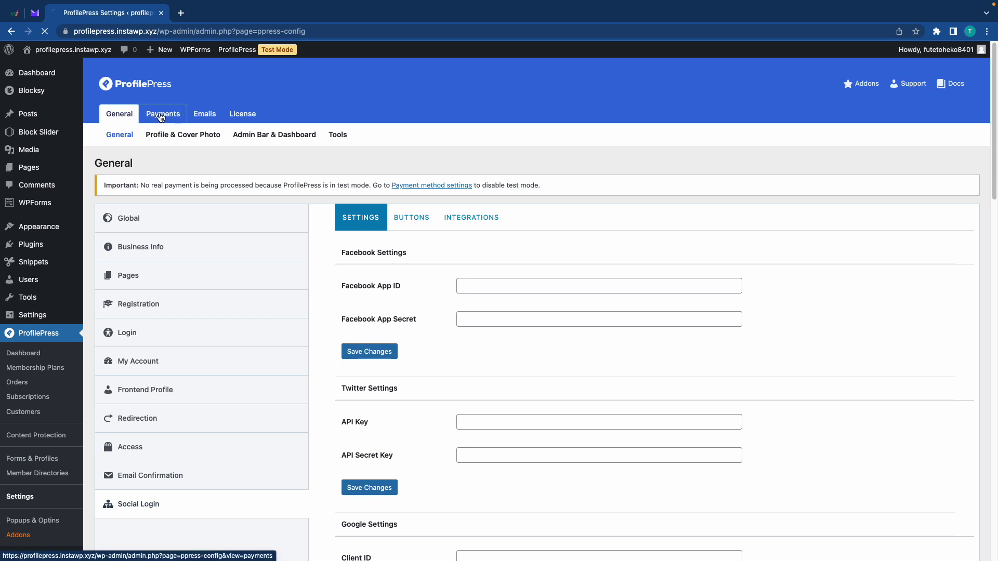
left_click(162, 116)
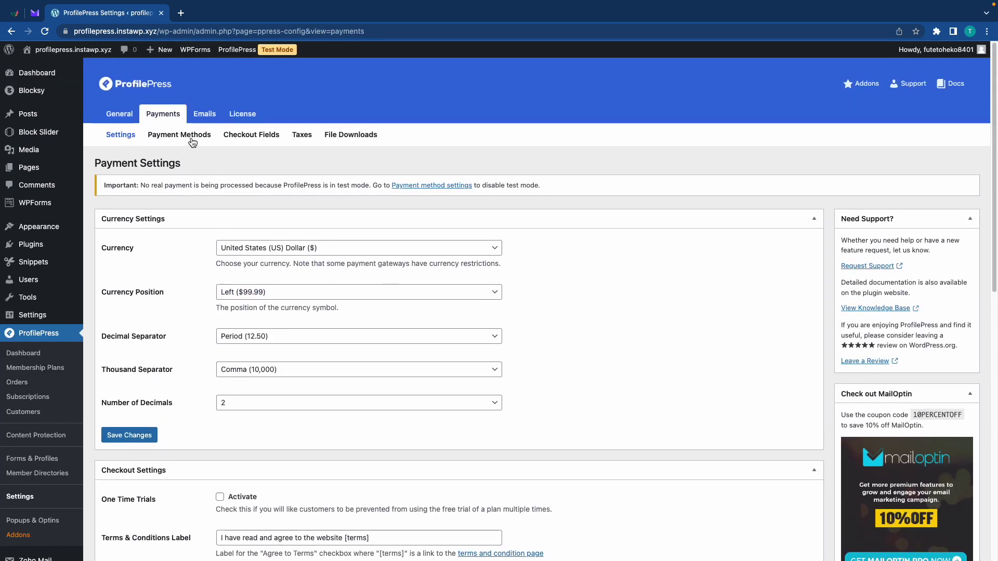
left_click(192, 137)
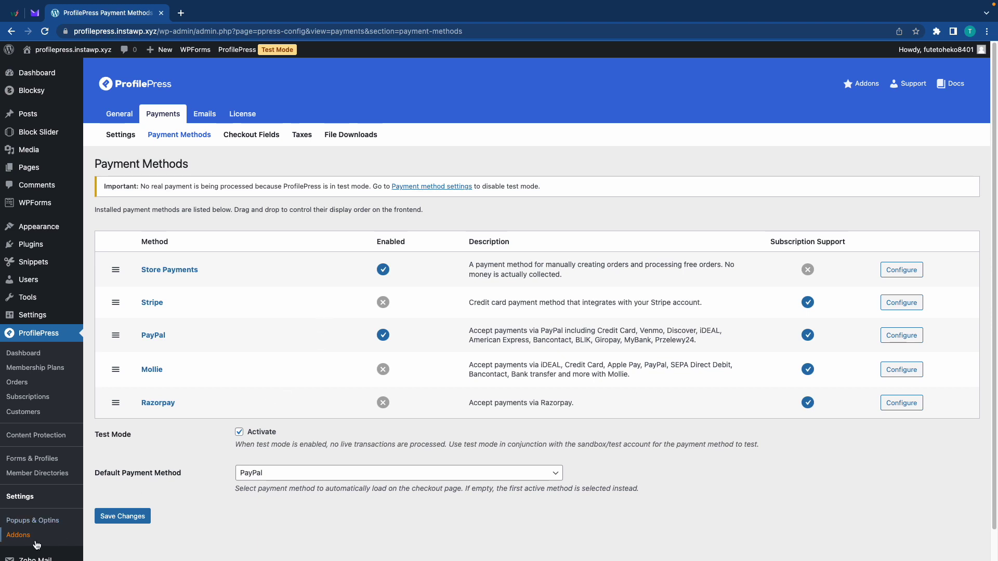
- Switch on the Mailchimp addon under ProfilePress Addons and open its Settings
left_click(19, 538)
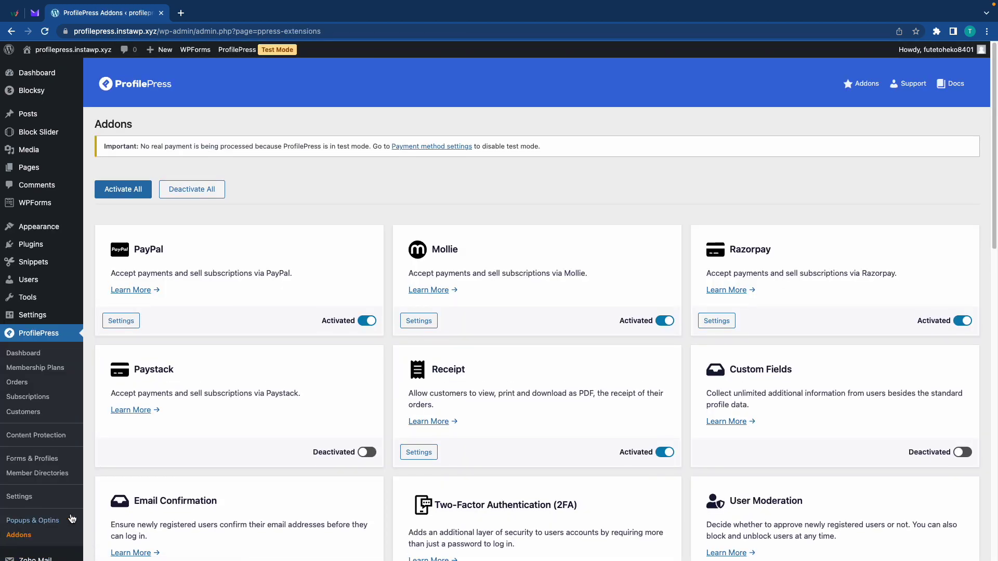
scroll(418, 401, "down", 6)
scroll(424, 403, "down", 4)
left_click(661, 471)
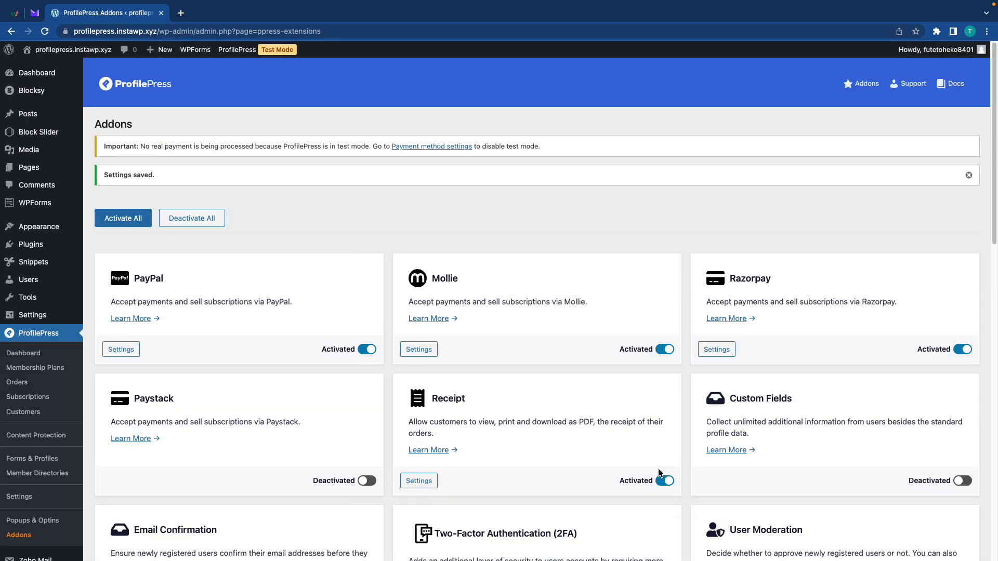
scroll(649, 473, "down", 15)
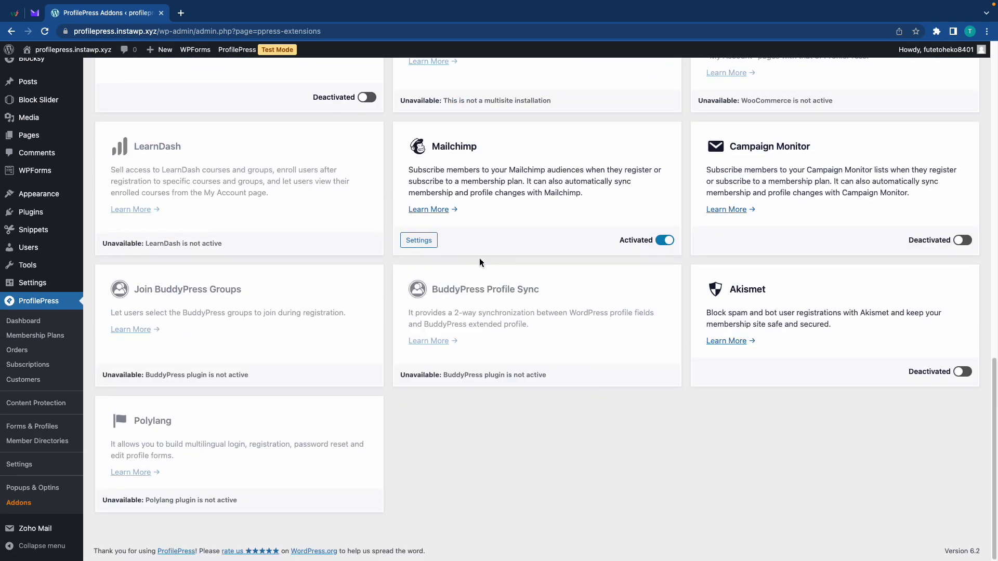
left_click(427, 244)
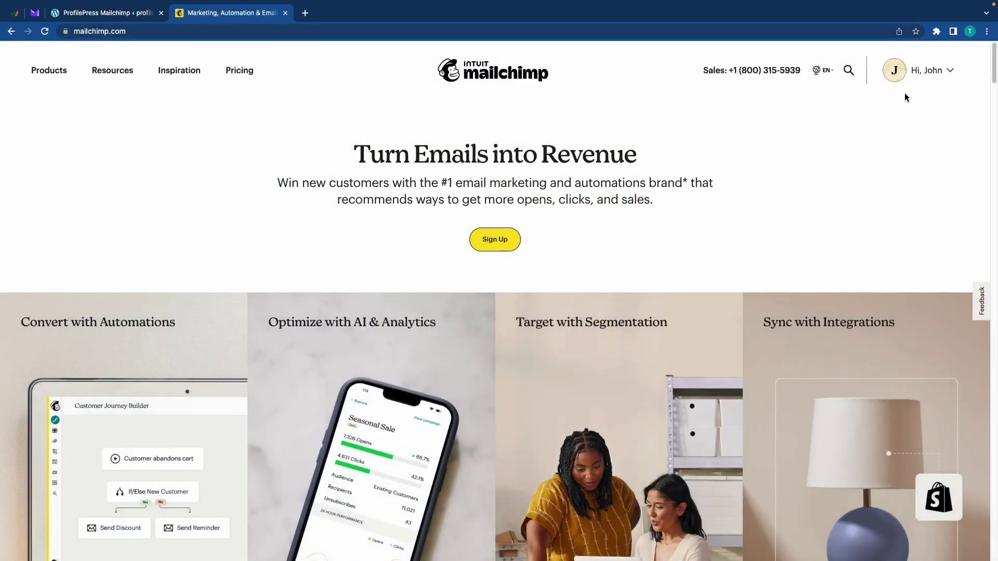
- Go to the API keys page under Profile > Extras in the Mailchimp account
mouse_move(917, 83)
left_click(904, 229)
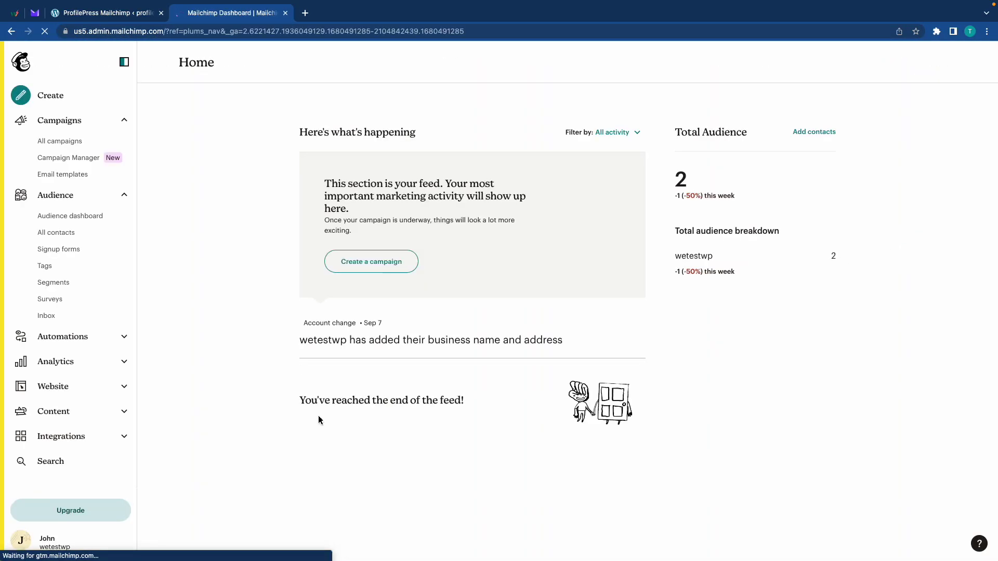
left_click(23, 540)
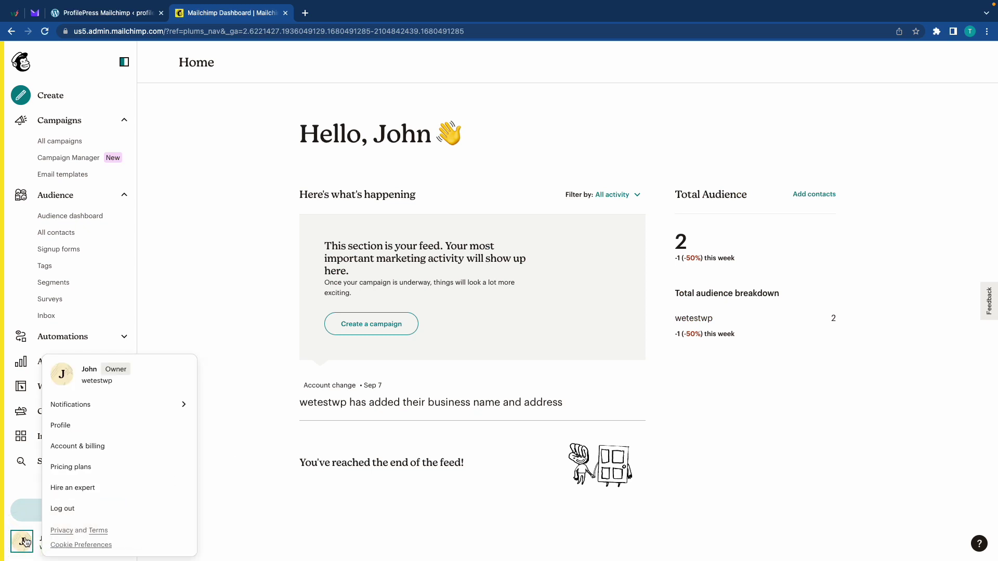
left_click(61, 426)
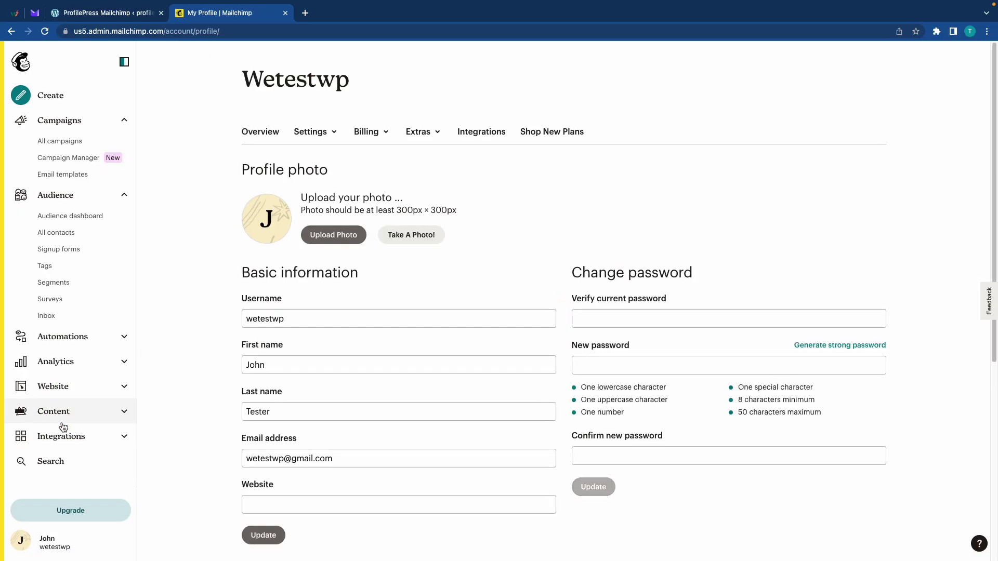
left_click(431, 138)
left_click(425, 181)
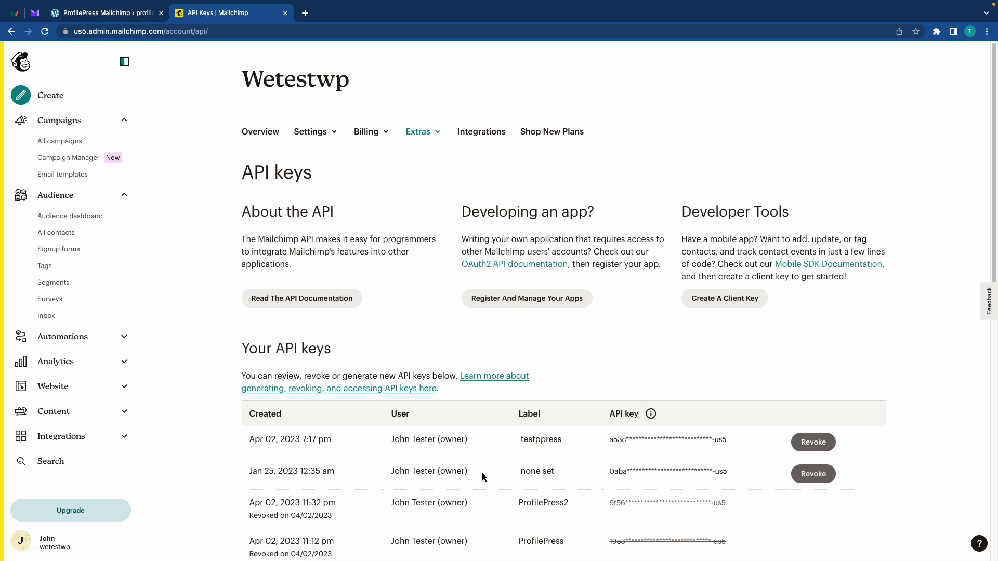
- Create an API key named 'Newsletter test' and copy it to the clipboard
scroll(494, 476, "down", 3)
left_click(280, 505)
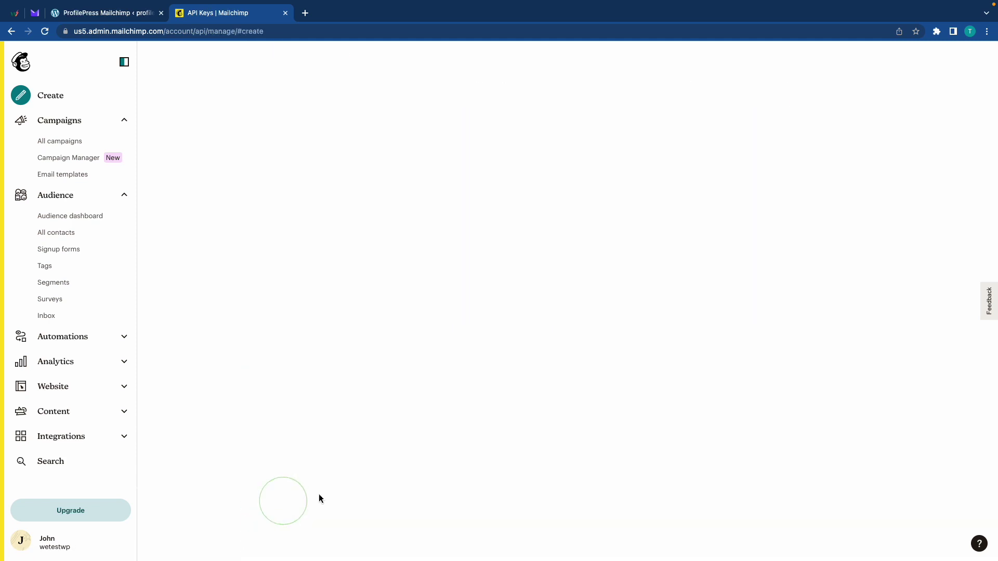
left_click(264, 275)
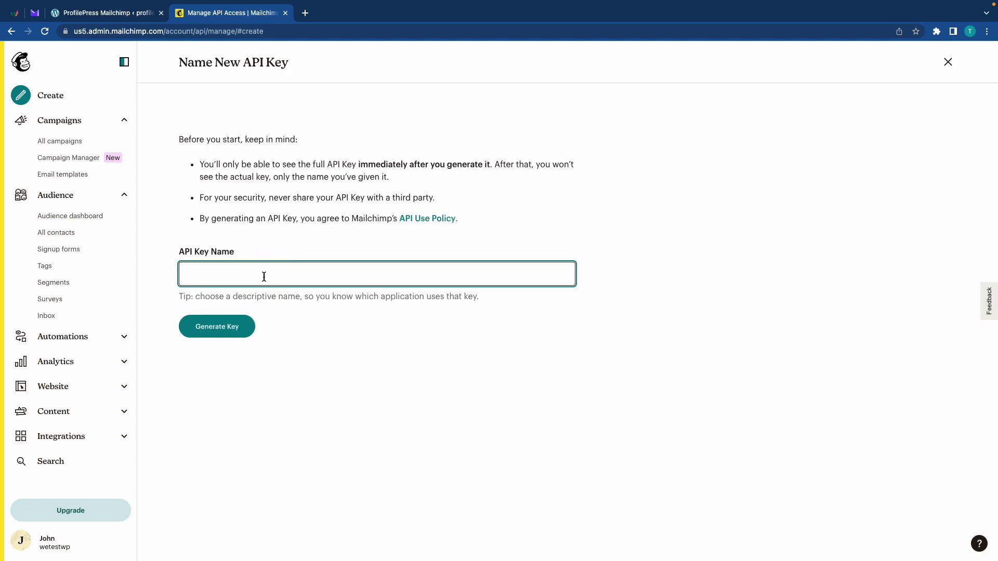
type("Newsletter test")
left_click(228, 326)
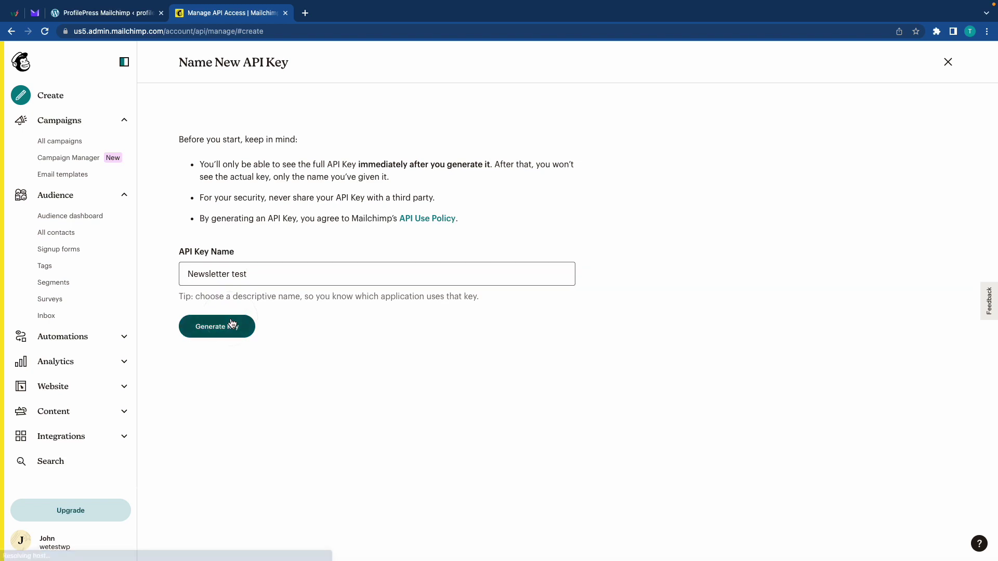
left_click(218, 209)
- Paste the Mailchimp API key into ProfilePress and enable auto-sync
left_click(130, 18)
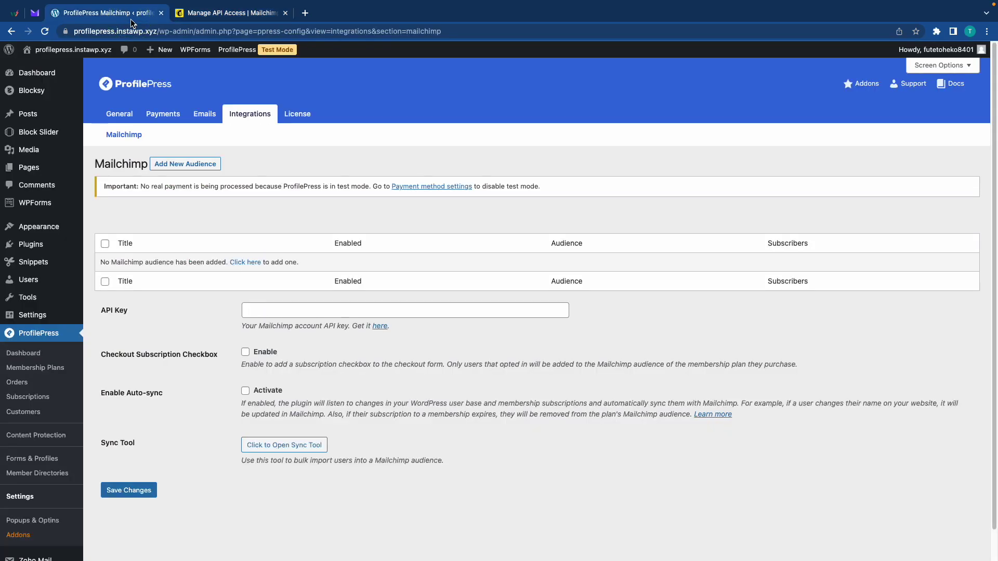
left_click(287, 309)
key("super+v")
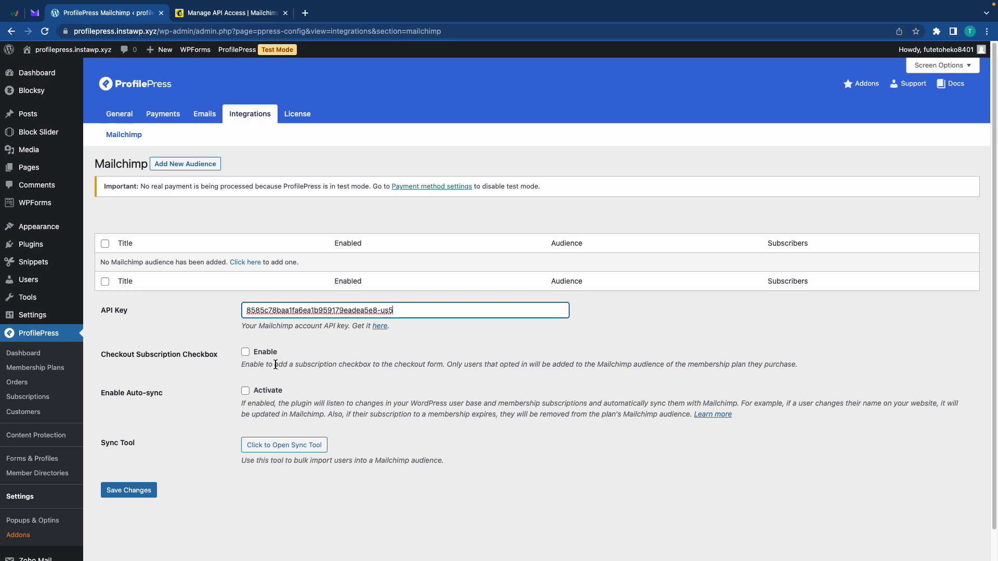
left_click(245, 391)
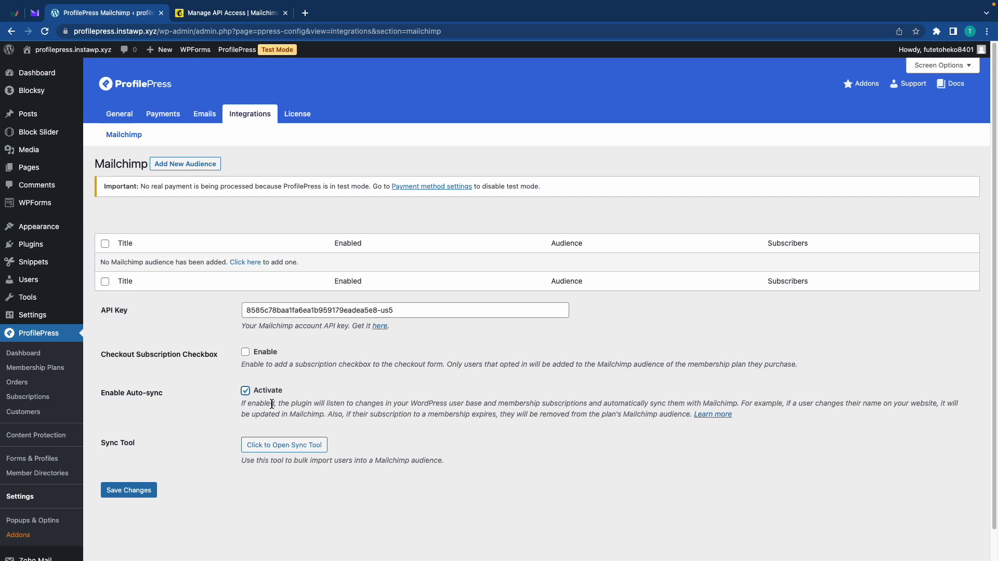
- Close the Sync Tool without changes and save the Mailchimp integration settings
left_click(288, 448)
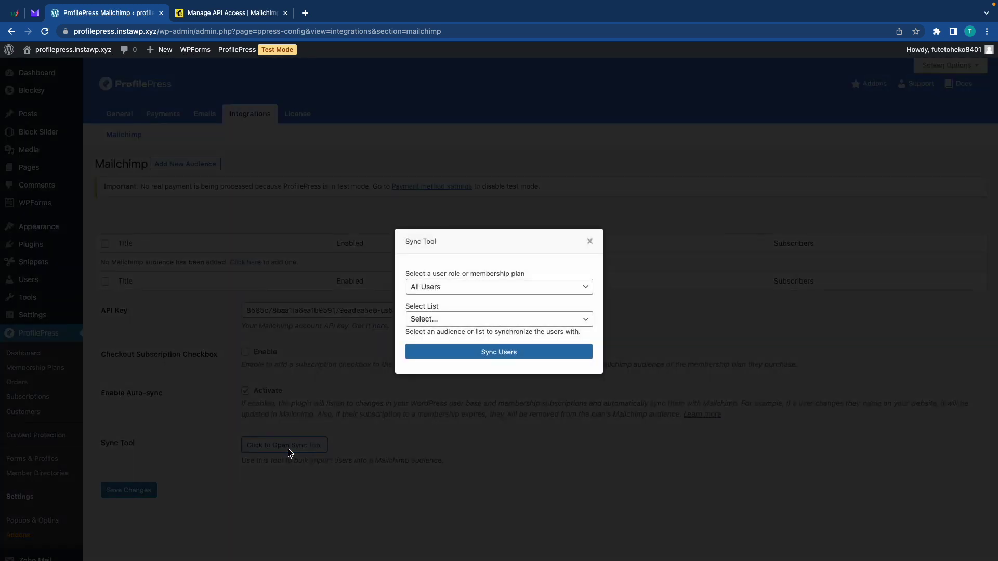
left_click(472, 298)
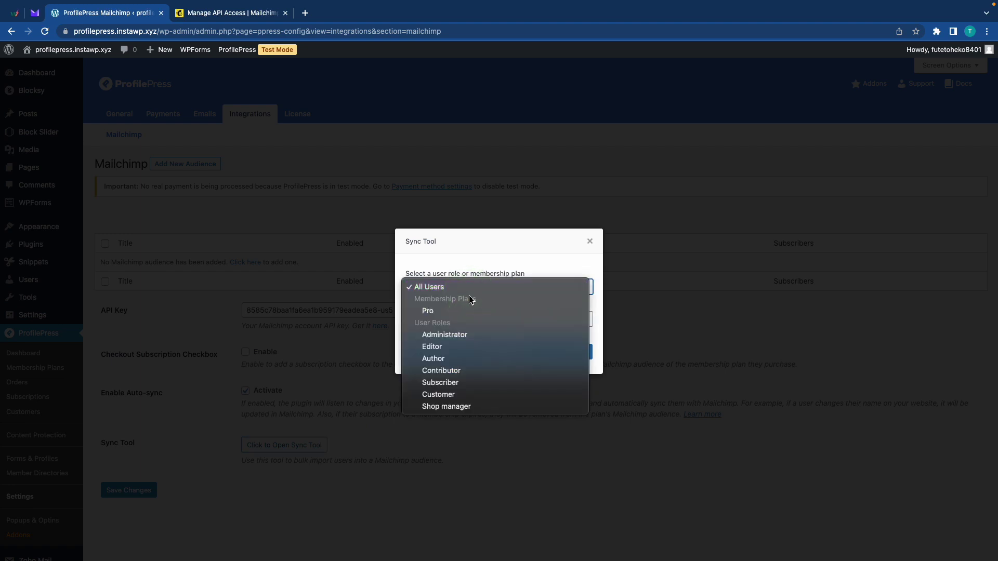
left_click(565, 255)
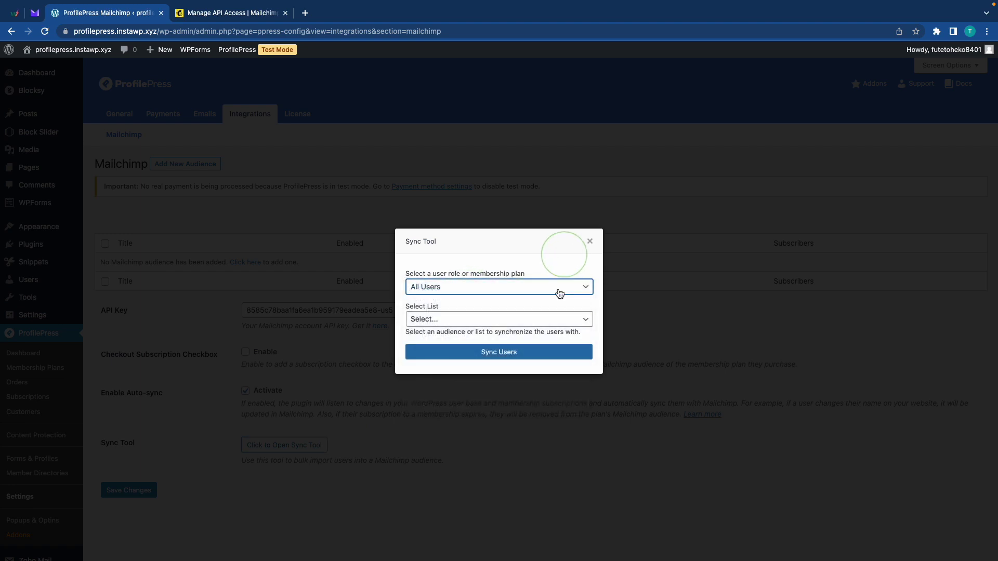
left_click(546, 319)
left_click(496, 422)
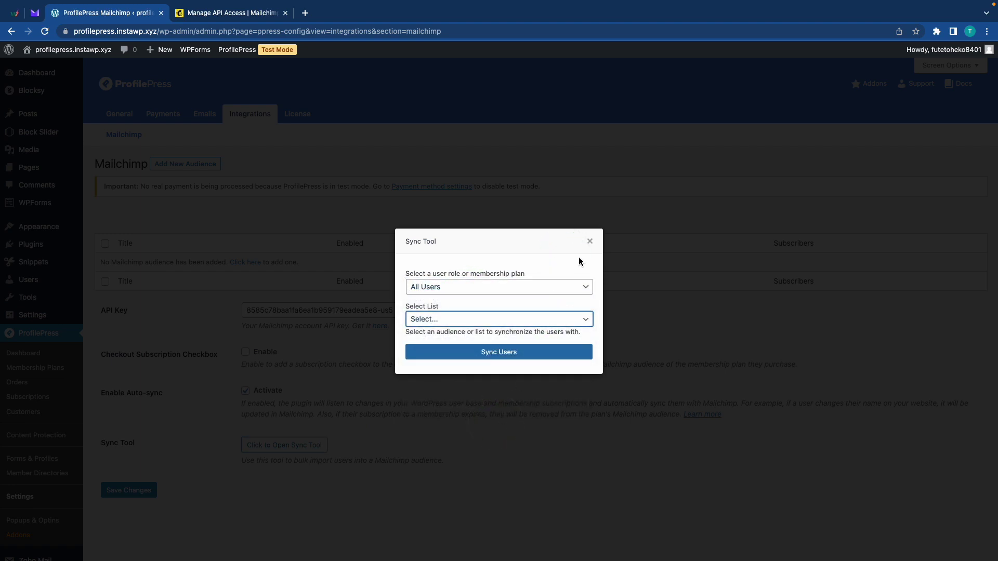
left_click(589, 244)
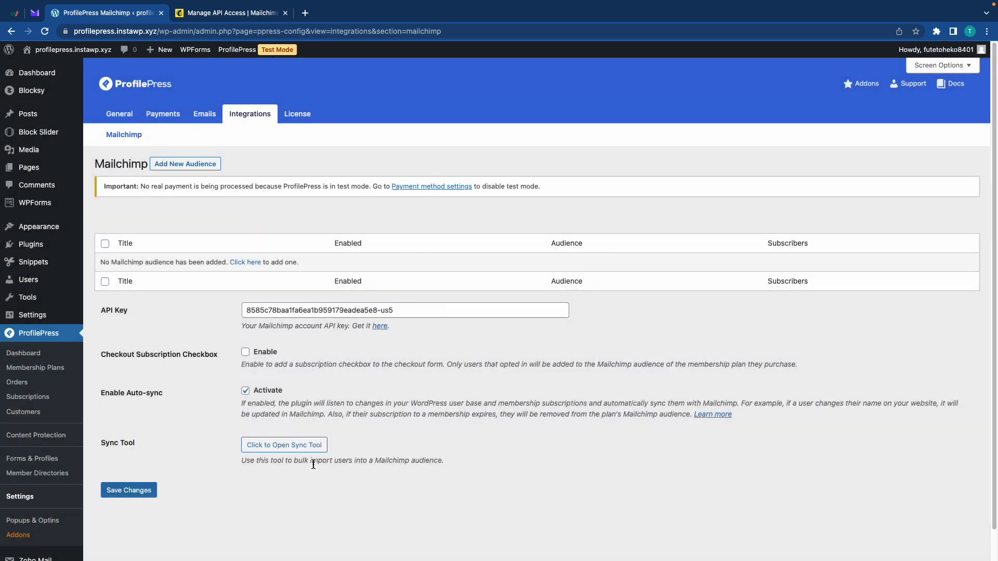
left_click(147, 492)
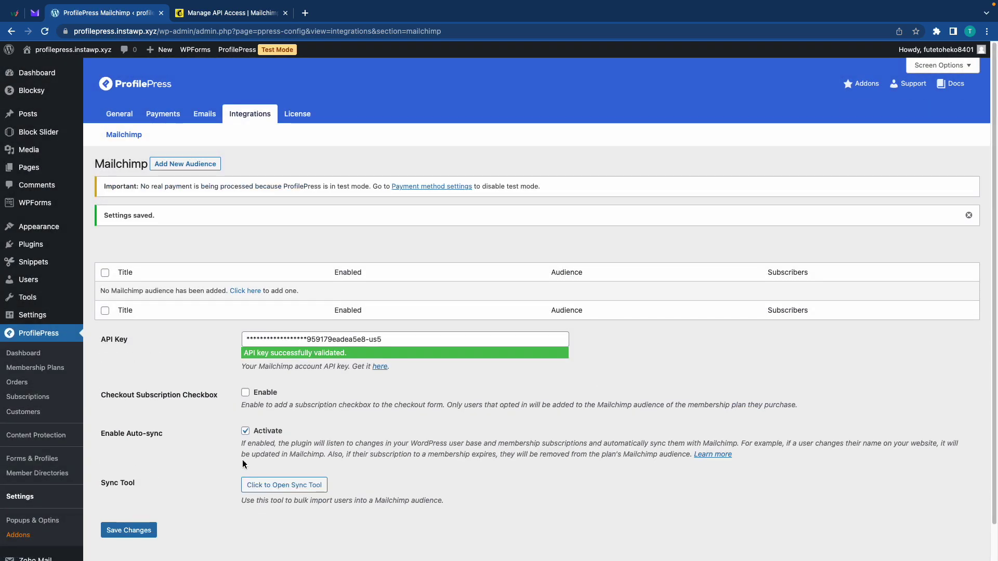
- Create the tag 'paid newsletter' on the Mailchimp audience Tags page
left_click(229, 15)
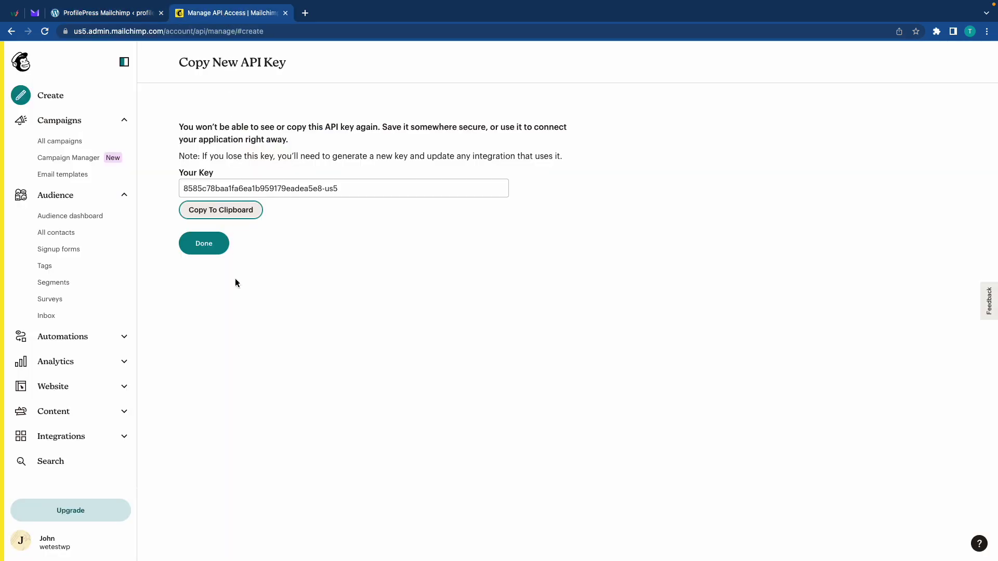
left_click(38, 270)
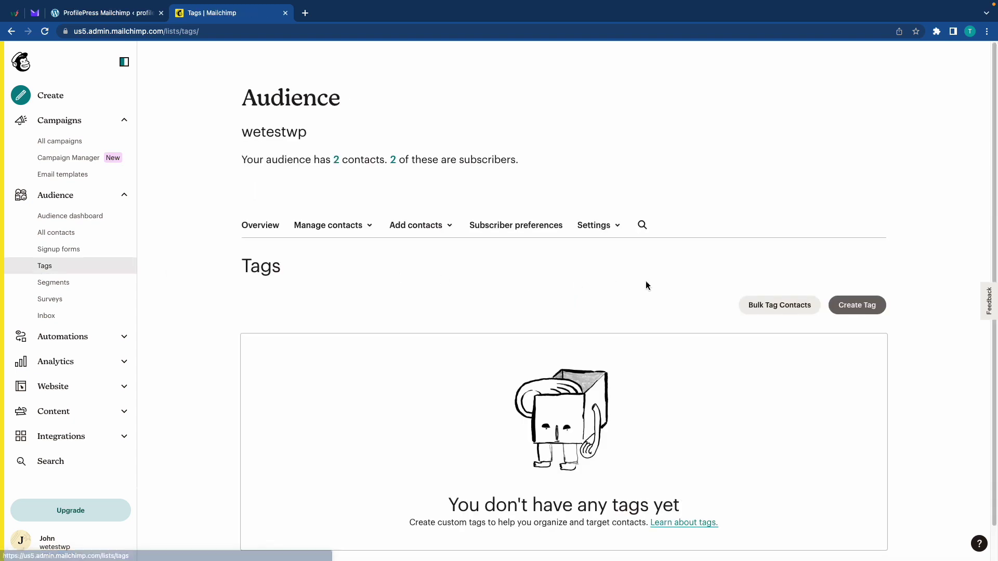
left_click(862, 306)
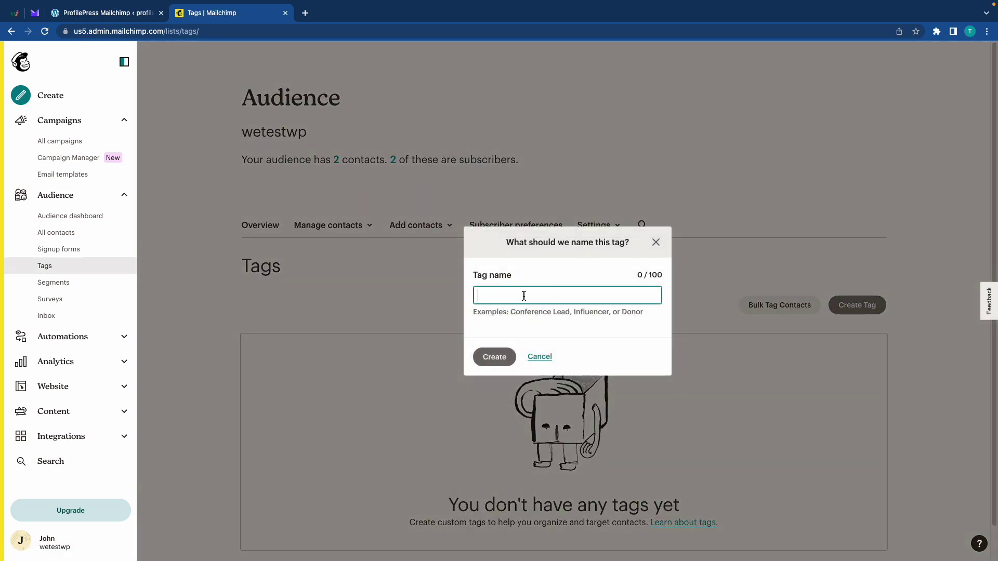
type("paid newsletter")
left_click(494, 357)
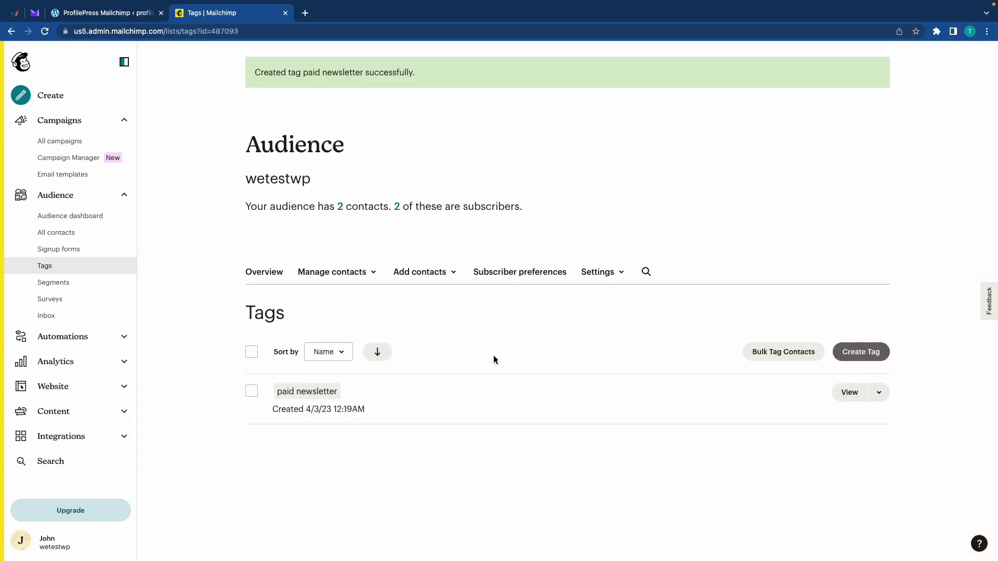
- Add a new enabled Mailchimp audience titled Newsletter
left_click(129, 16)
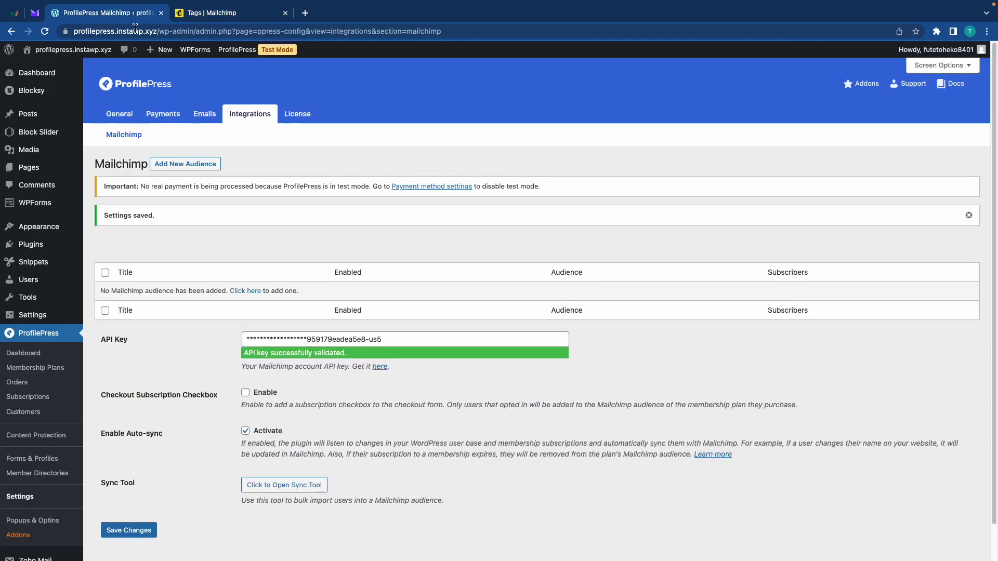
left_click(181, 164)
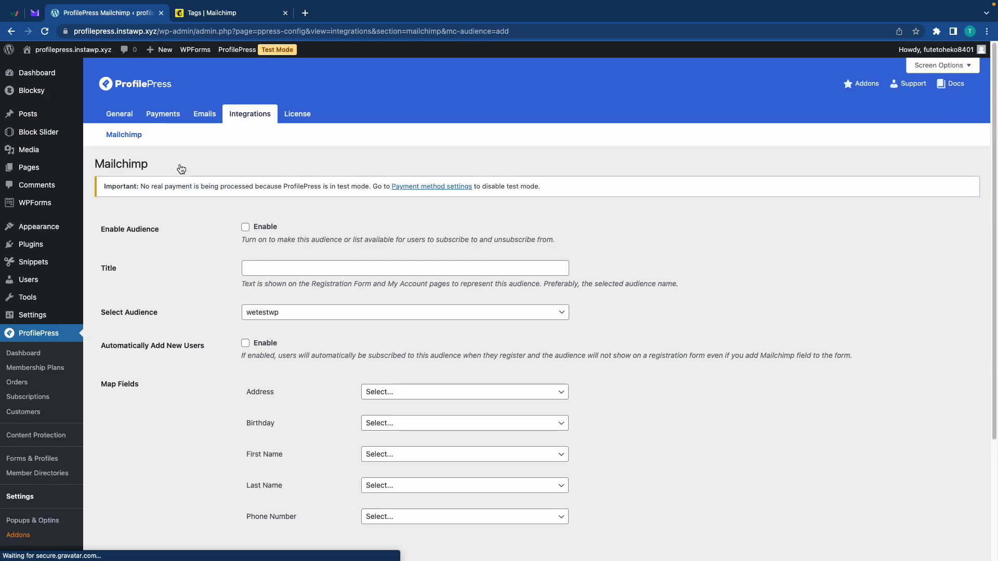
left_click(245, 227)
left_click(295, 274)
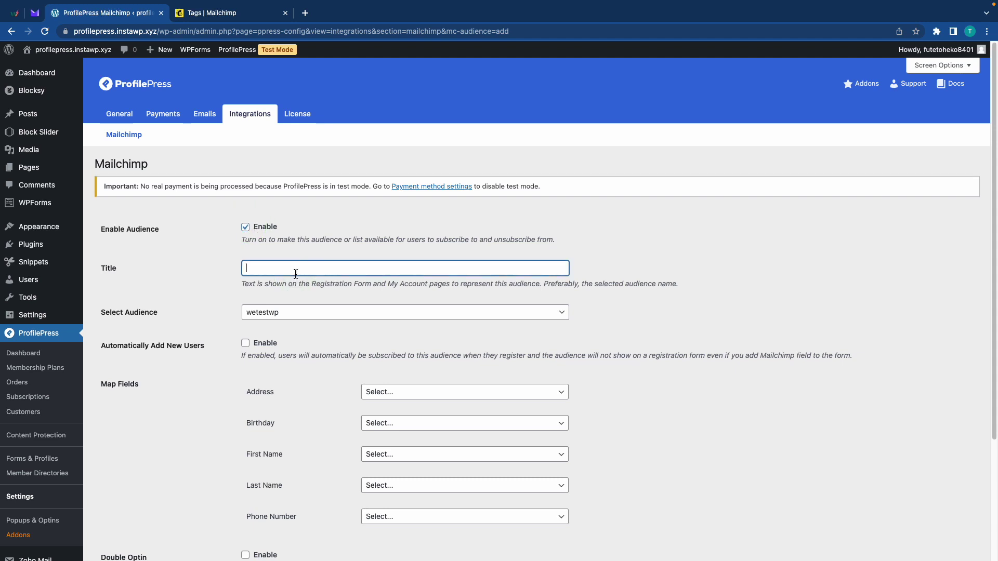
type("Newsletter")
- Map First Name to the Last Name field and Last Name to First Name
scroll(434, 396, "down", 2)
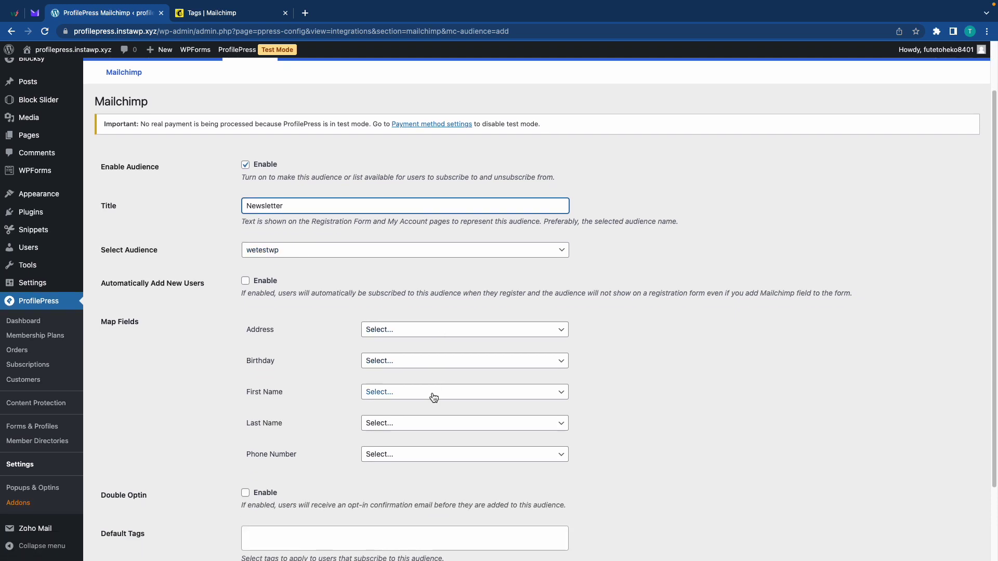
left_click(422, 422)
left_click(413, 340)
left_click(390, 389)
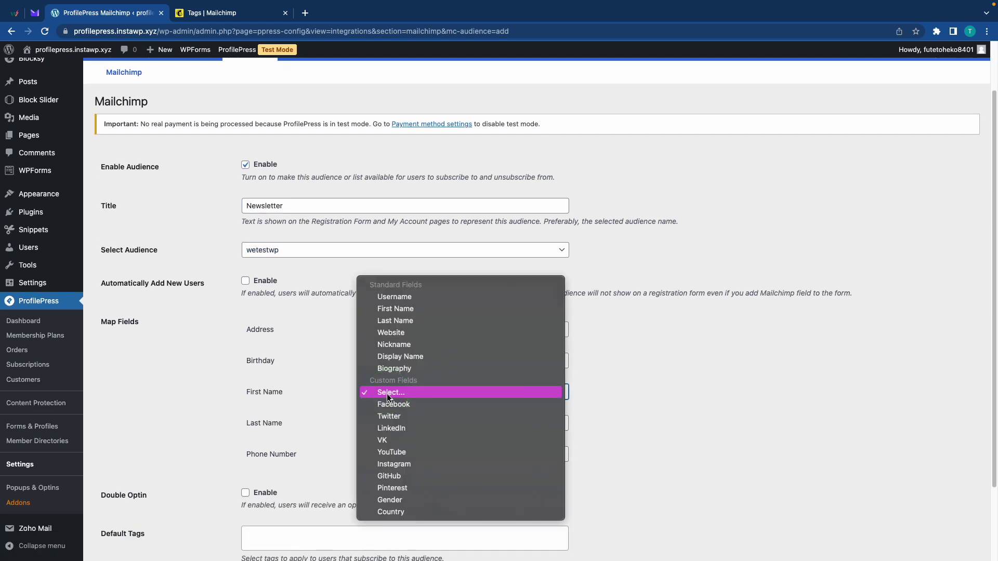
left_click(401, 319)
- Add 'paid newsletter' as the default tag and save the audience
scroll(338, 388, "down", 3)
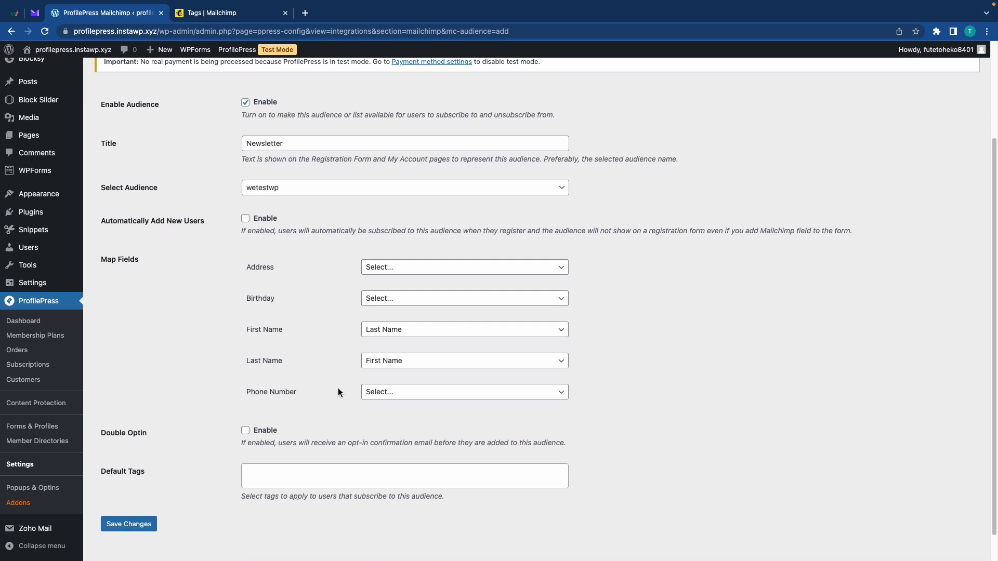
left_click(326, 439)
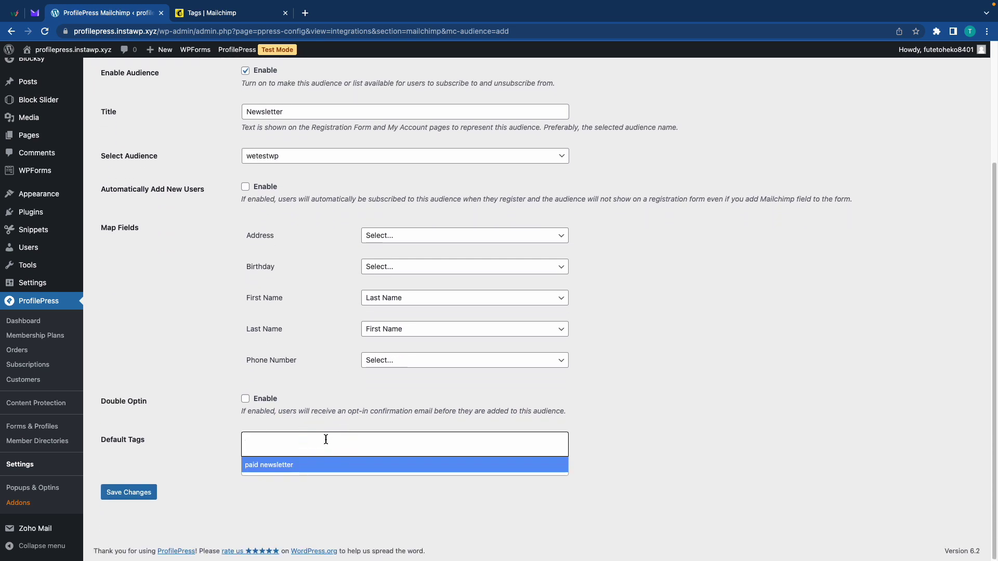
left_click(265, 466)
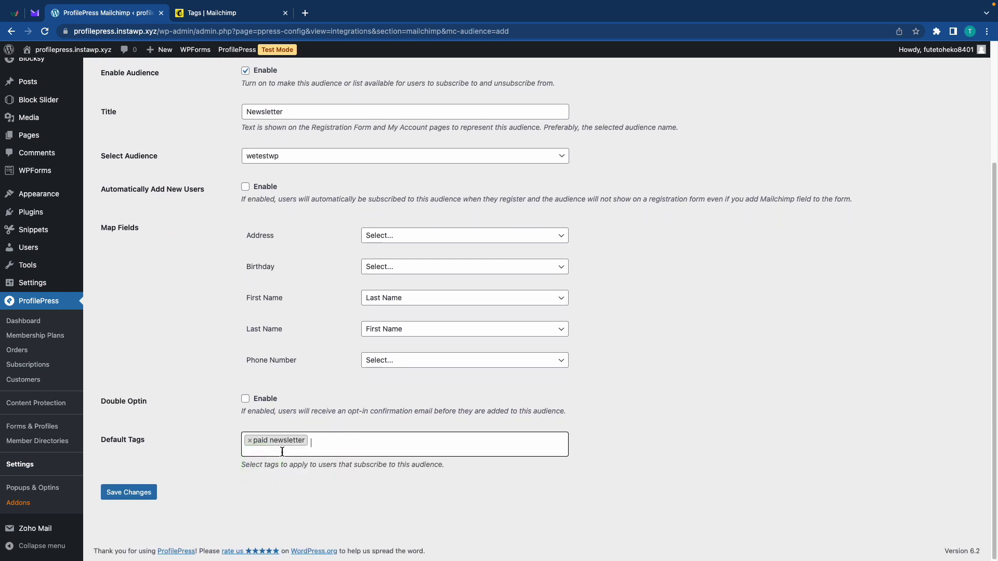
left_click(132, 493)
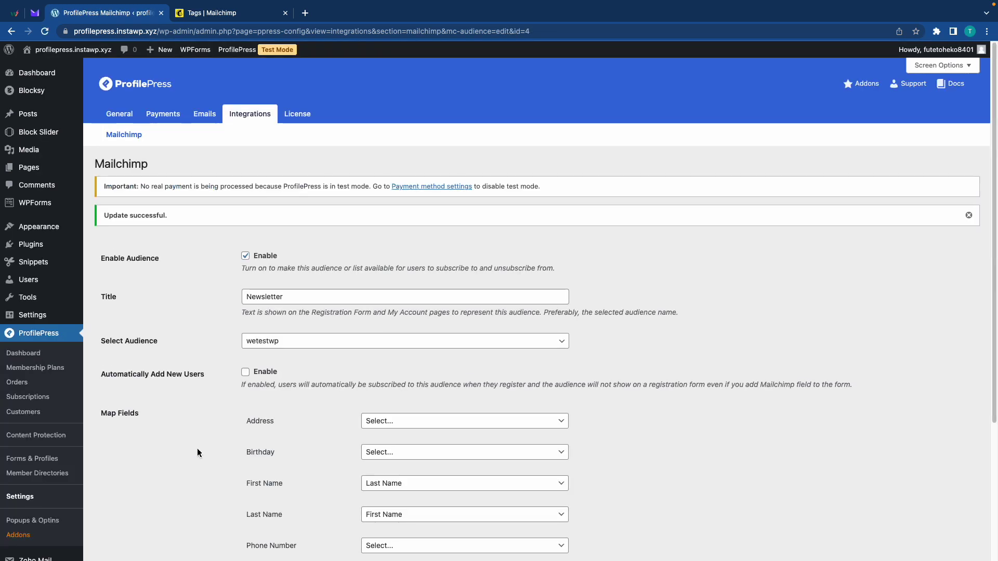
- Start a new membership plan named 'Paid Newsletter' with the pasted description
left_click(54, 368)
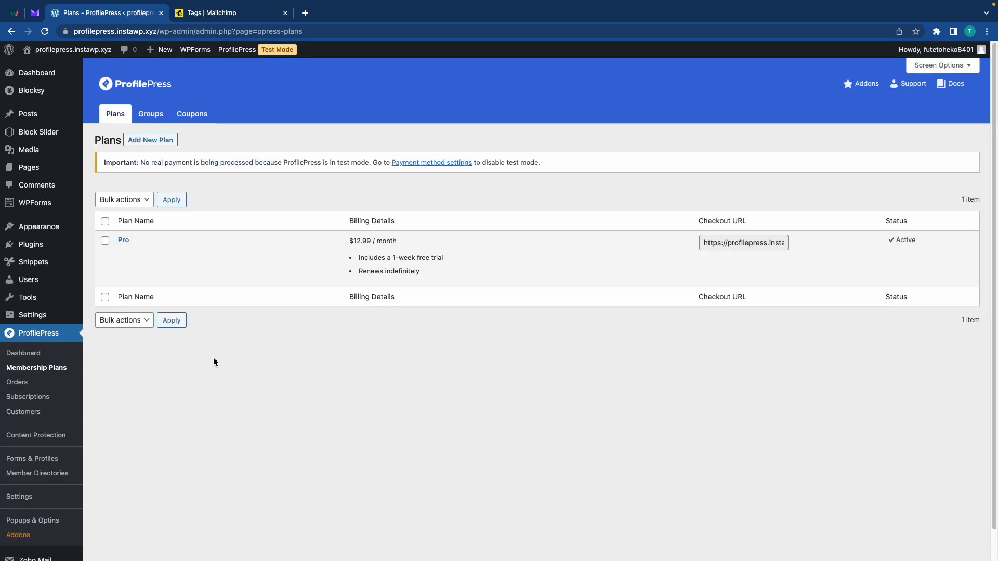
left_click(165, 141)
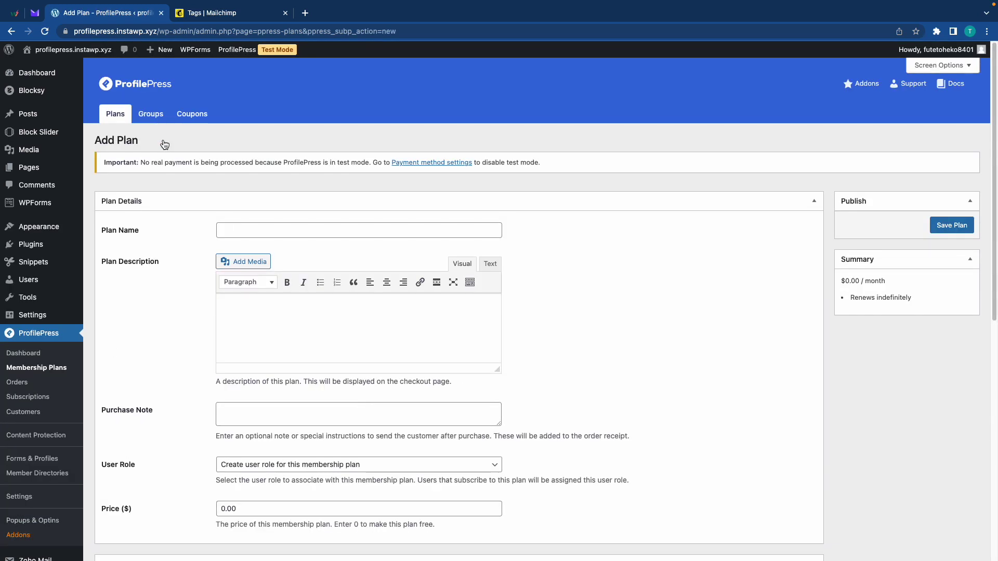
left_click(255, 235)
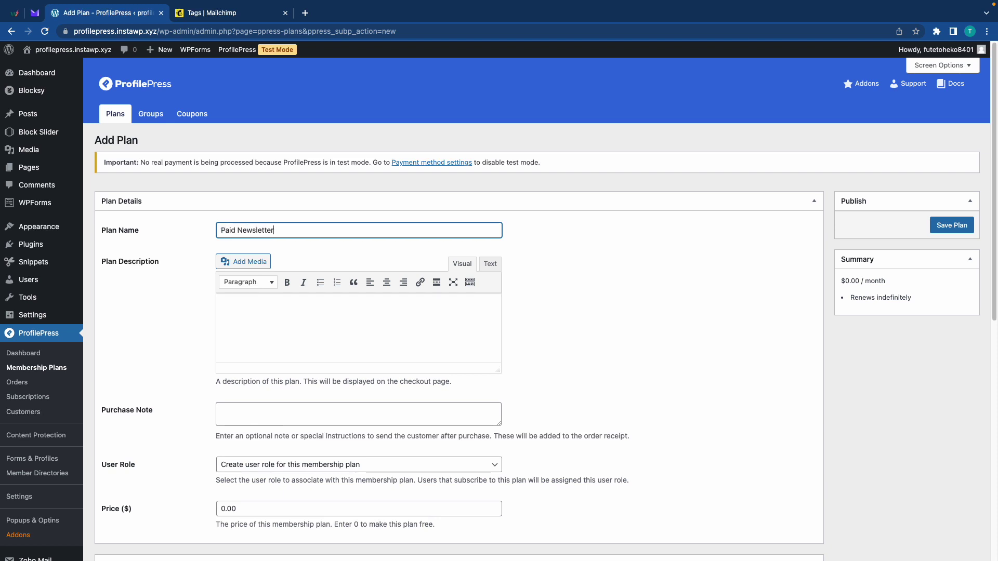
type("Paid Newsletter")
left_click(256, 338)
type("Join our exclusive community and stay ahead of the curve with our paid newsletter membership plan. As a member, you'll receive access to in-depth analysis, expert insights, and up-to-date industry news delivered straight to your inbox.")
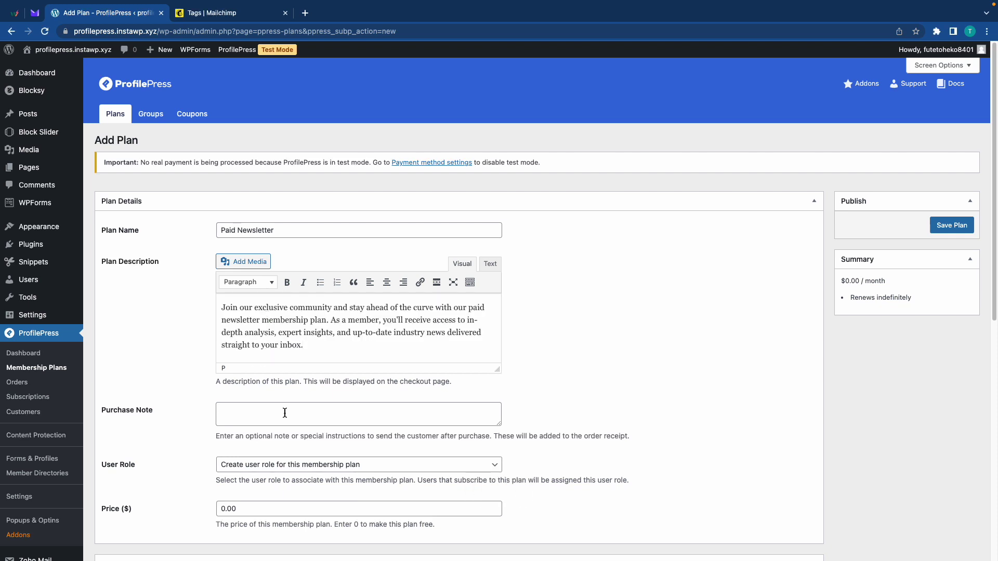
- Keep a dedicated user role for the plan and set its price to 1.99
scroll(285, 413, "down", 2)
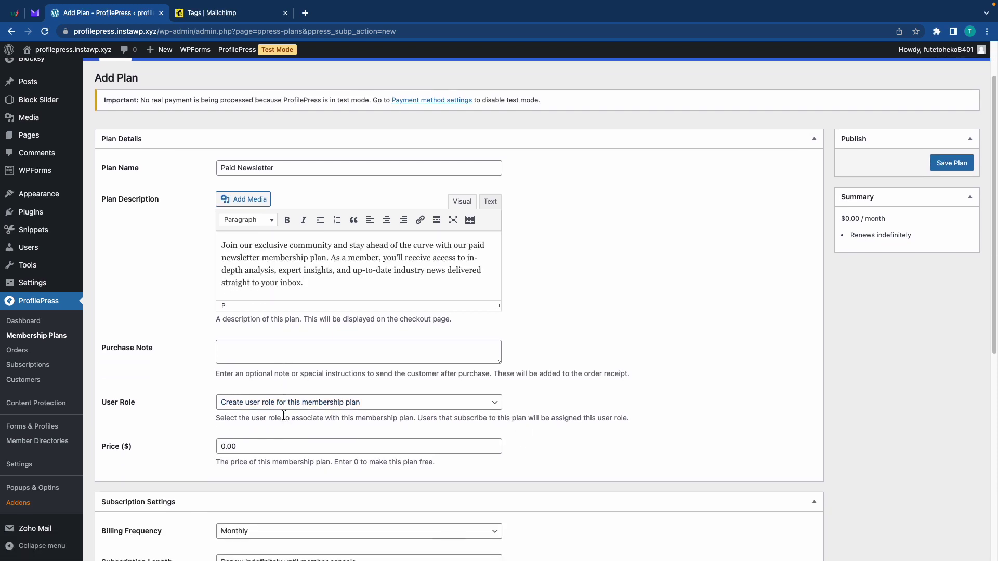
left_click(256, 404)
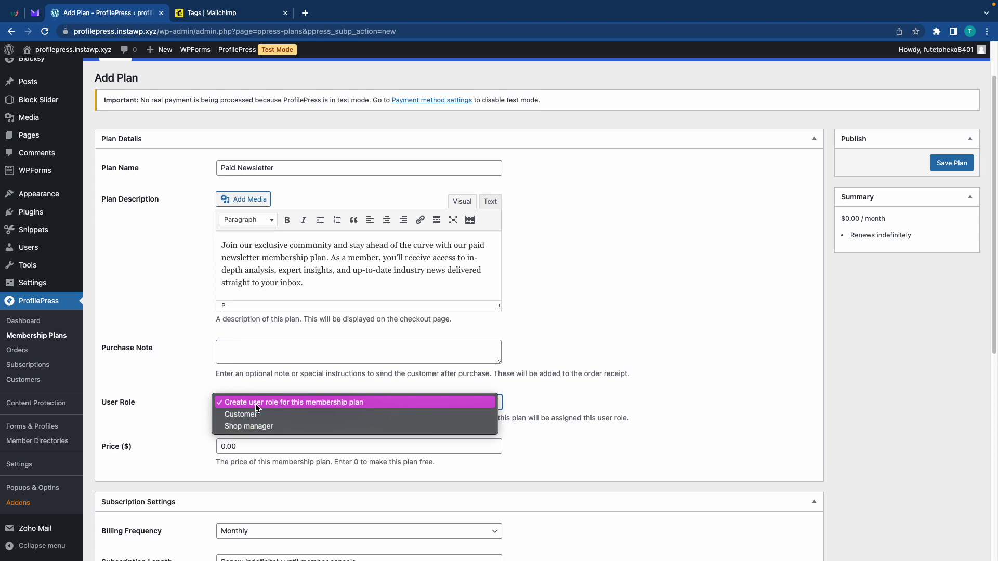
left_click(233, 400)
scroll(240, 409, "down", 1)
scroll(240, 409, "down", 2)
left_click_drag(244, 387, 209, 390)
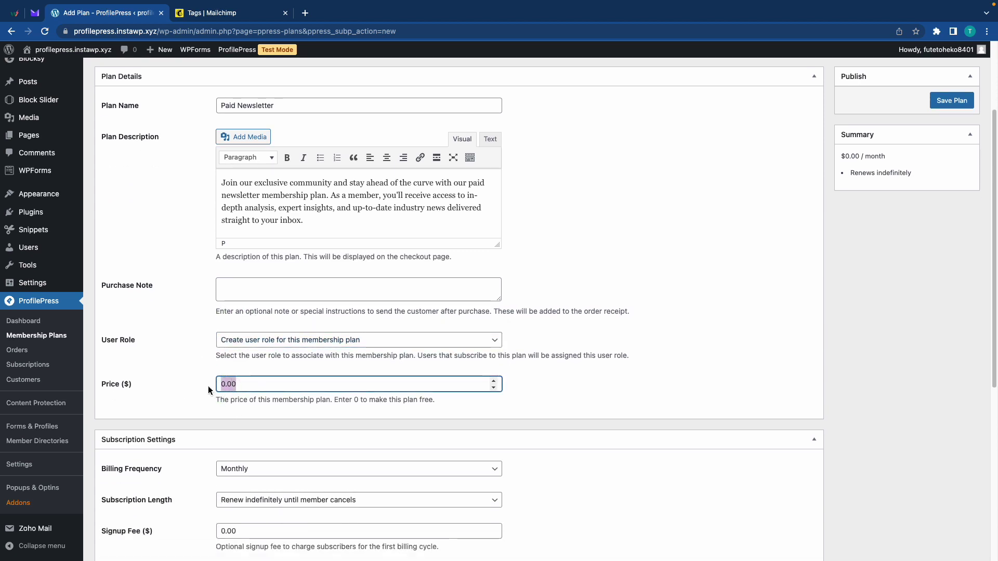
type("1.99")
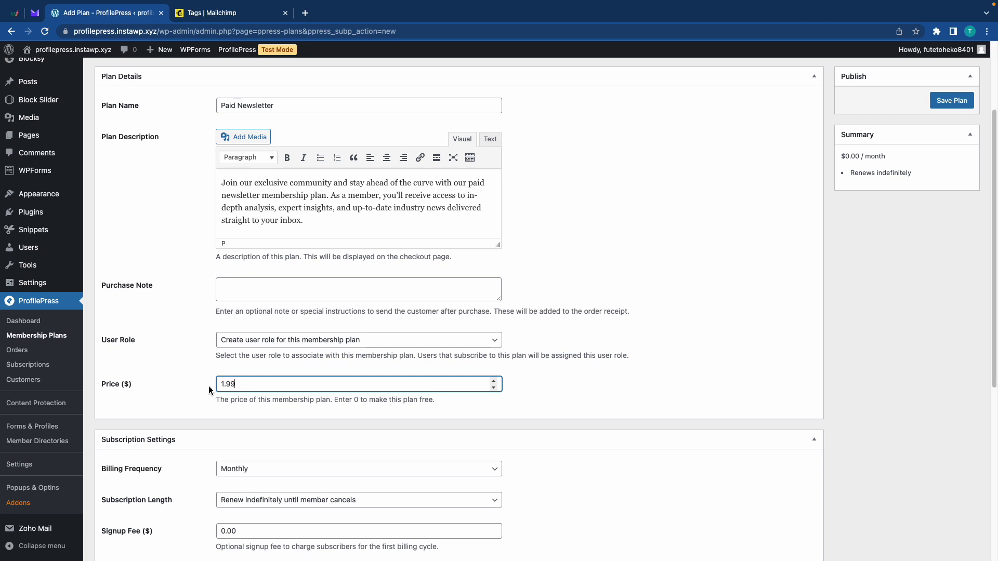
- Keep monthly billing, renewal until cancelled, and a 0.00 signup fee
scroll(252, 382, "down", 2)
left_click(252, 406)
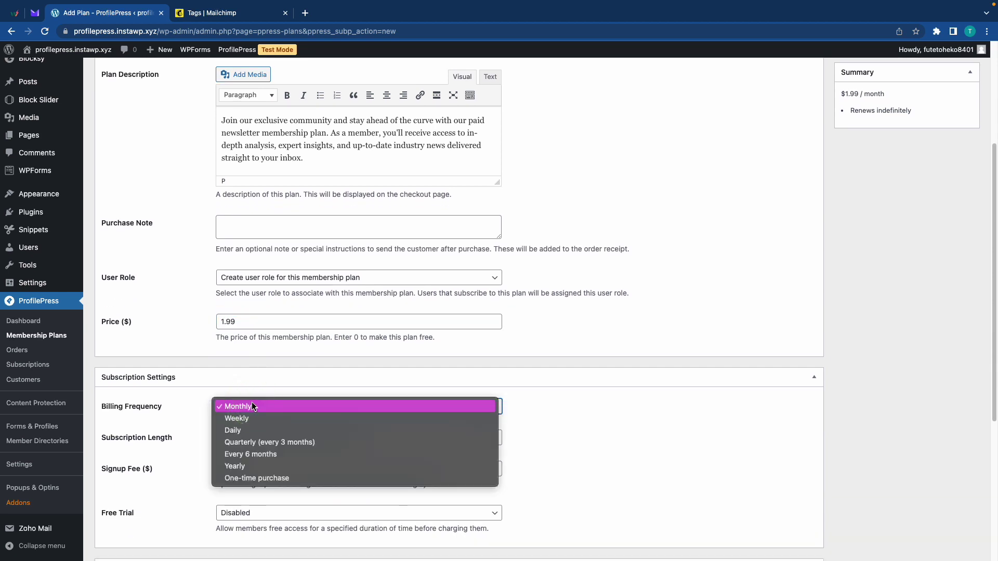
left_click(253, 406)
scroll(259, 395, "down", 2)
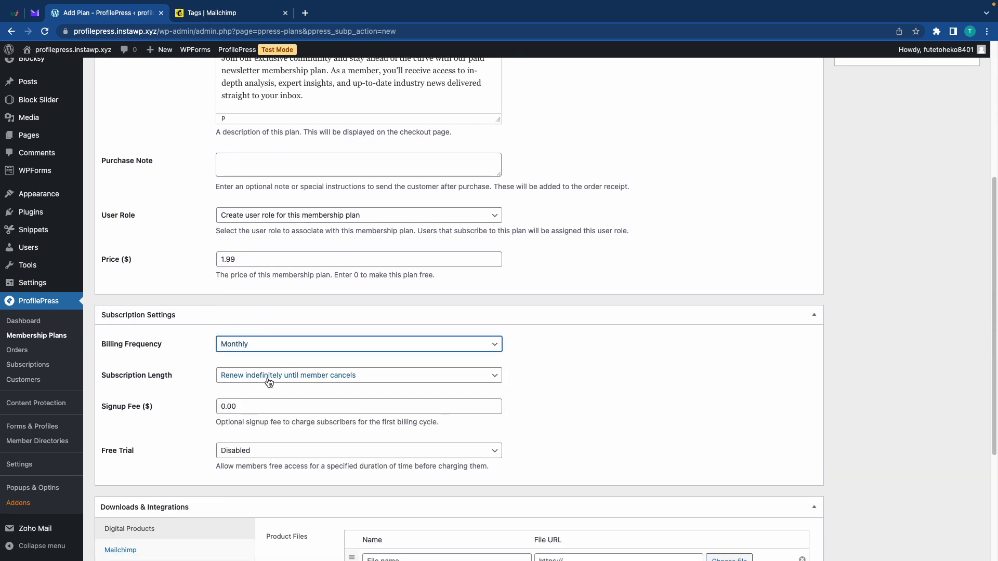
left_click(269, 383)
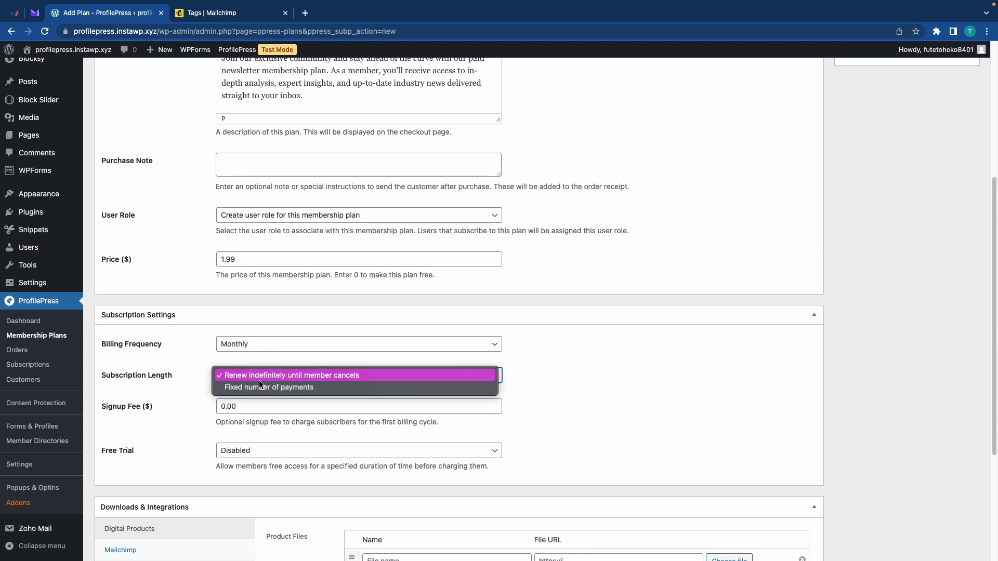
left_click(201, 395)
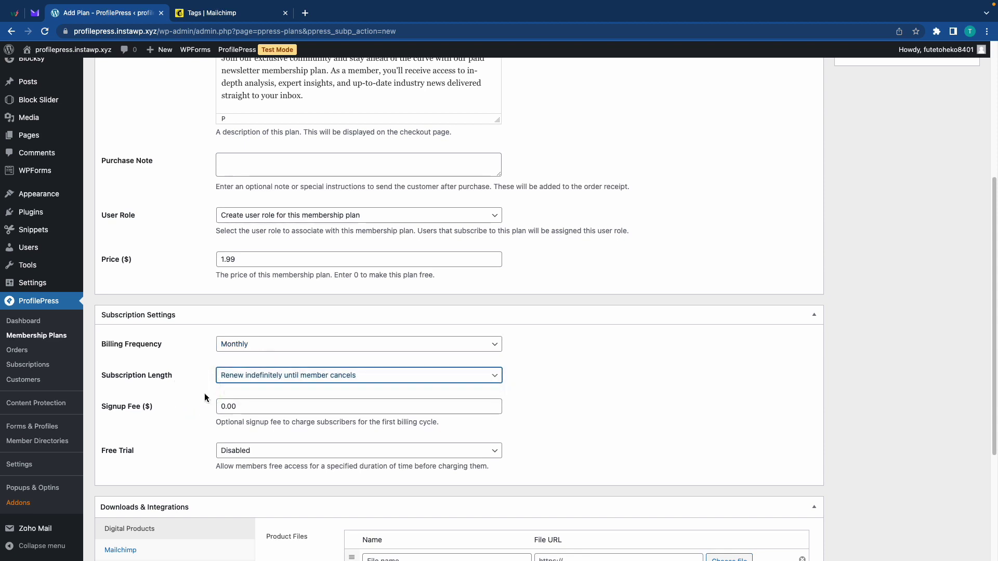
left_click(251, 409)
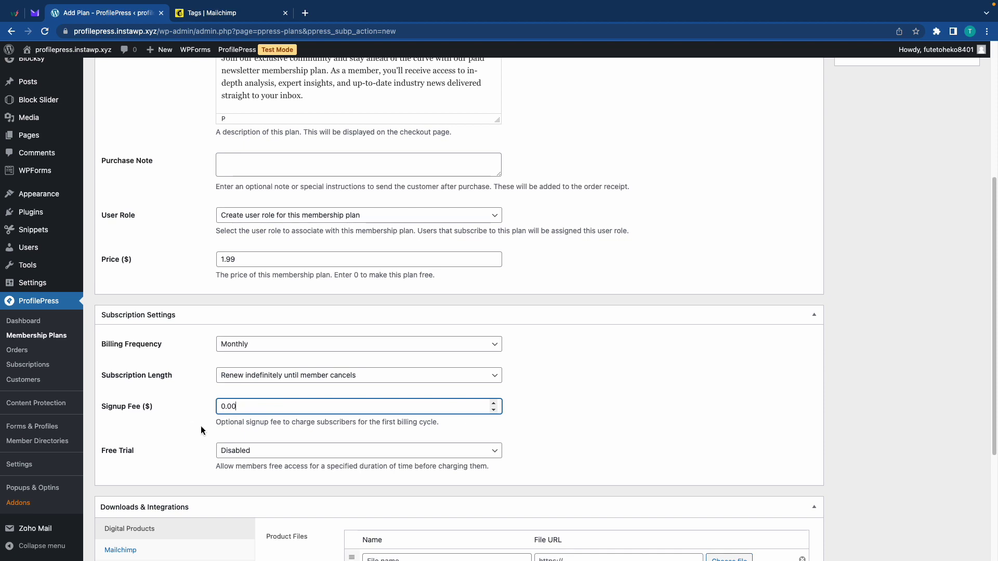
- Leave the free trial disabled
scroll(201, 430, "down", 2)
left_click(247, 399)
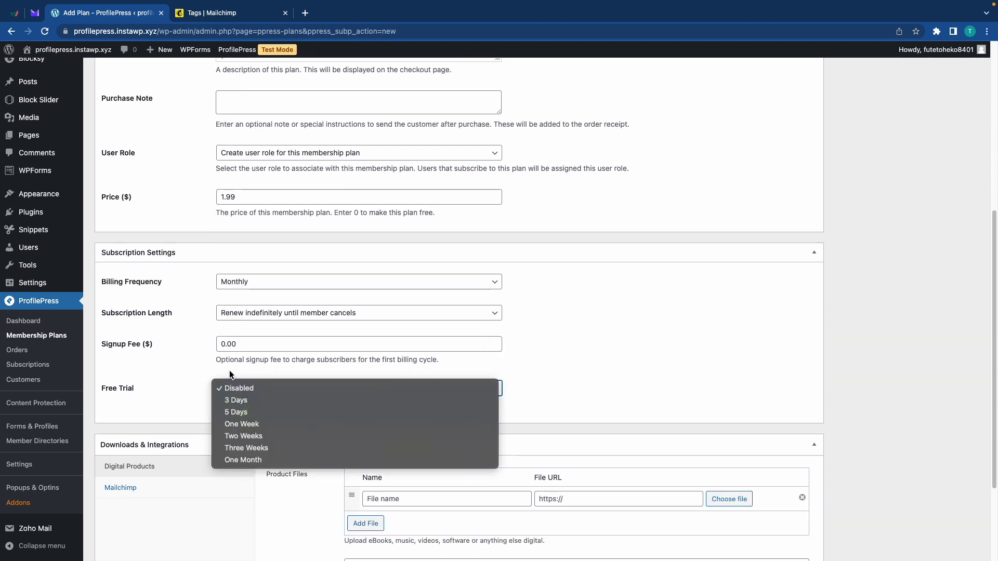
left_click(231, 374)
scroll(233, 375, "down", 2)
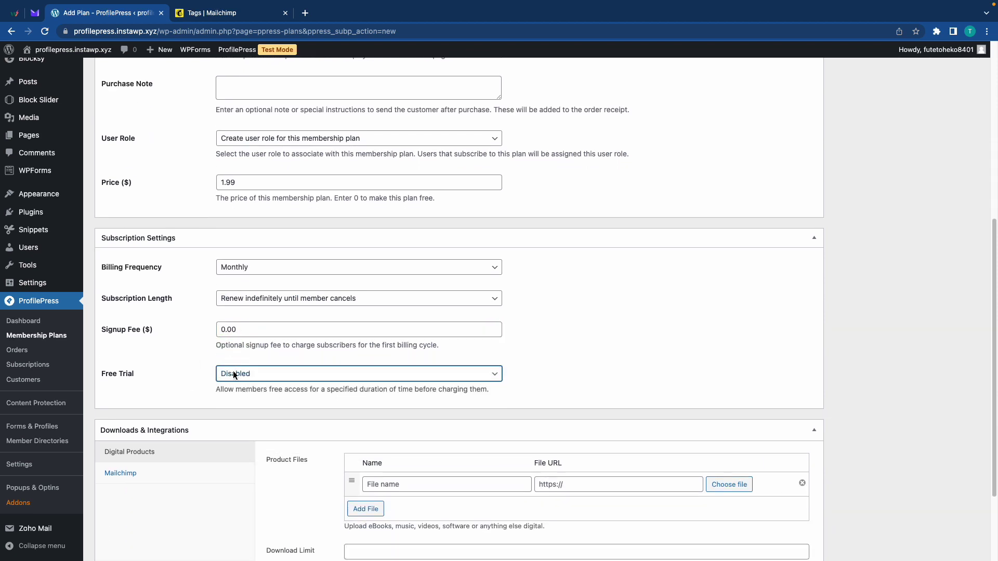
scroll(233, 375, "down", 1)
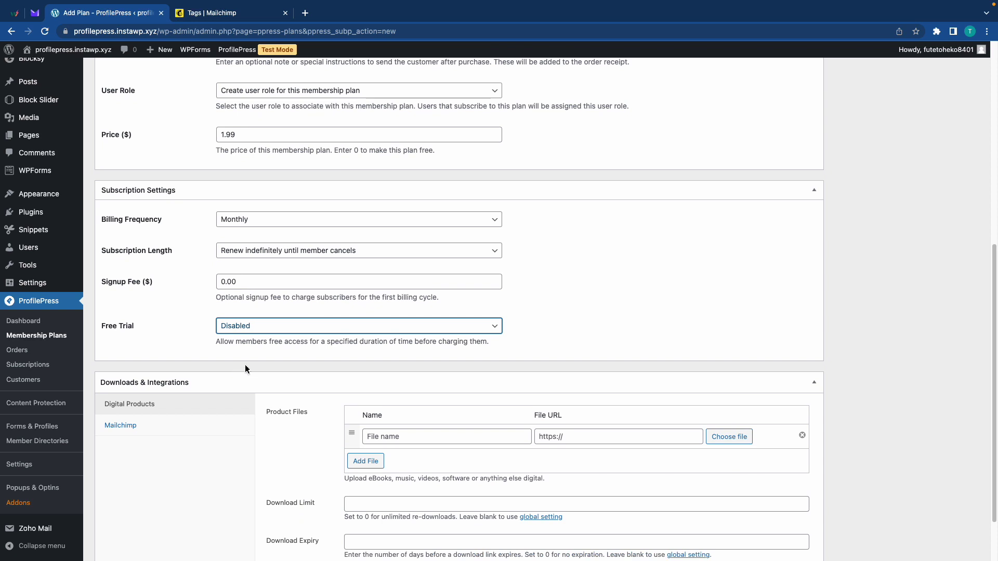
scroll(246, 369, "down", 3)
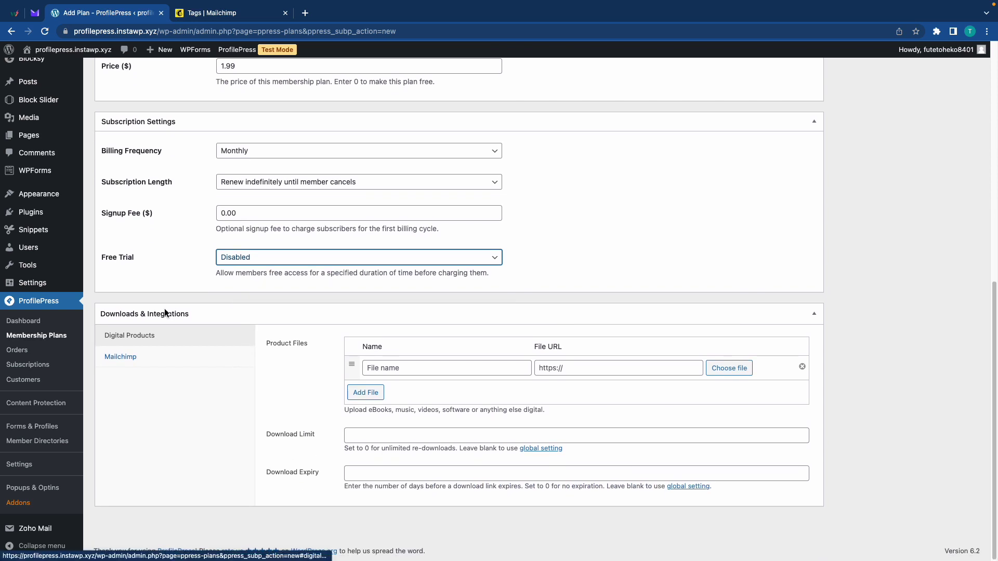
- Select the Newsletter audience in the plan's Mailchimp integration tab
left_click(126, 358)
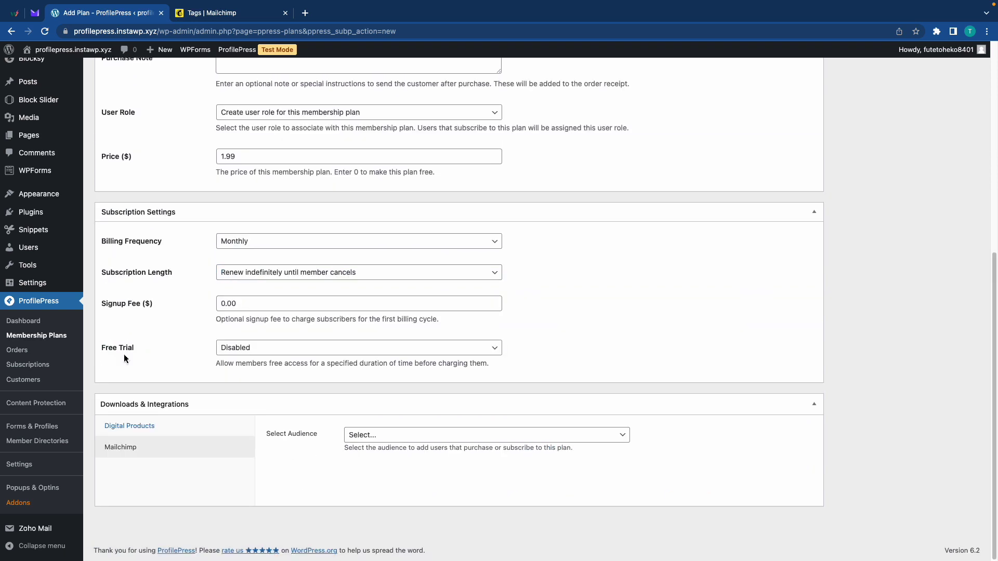
left_click(379, 436)
left_click(372, 448)
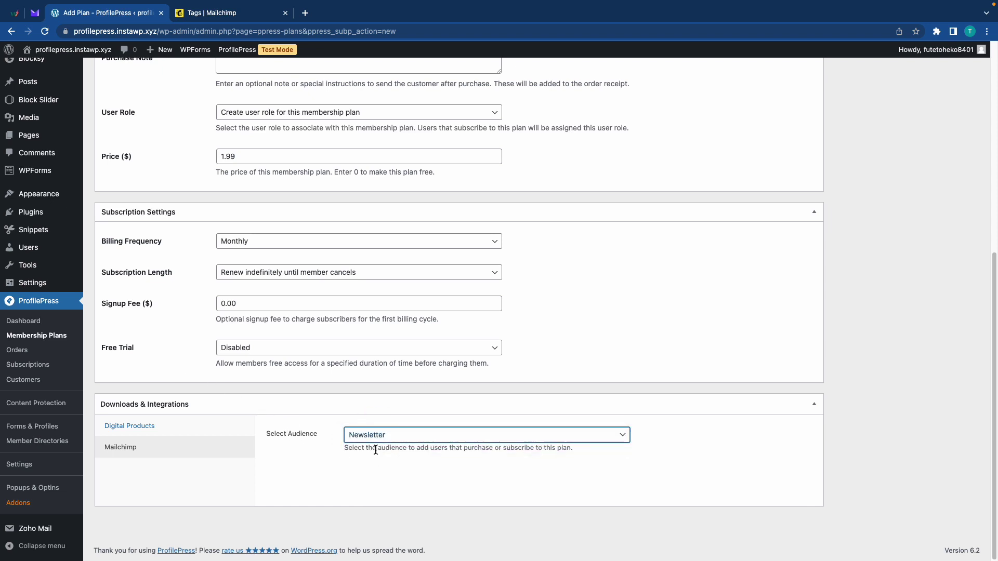
- Save the Paid Newsletter plan and copy its checkout URL
scroll(687, 413, "up", 7)
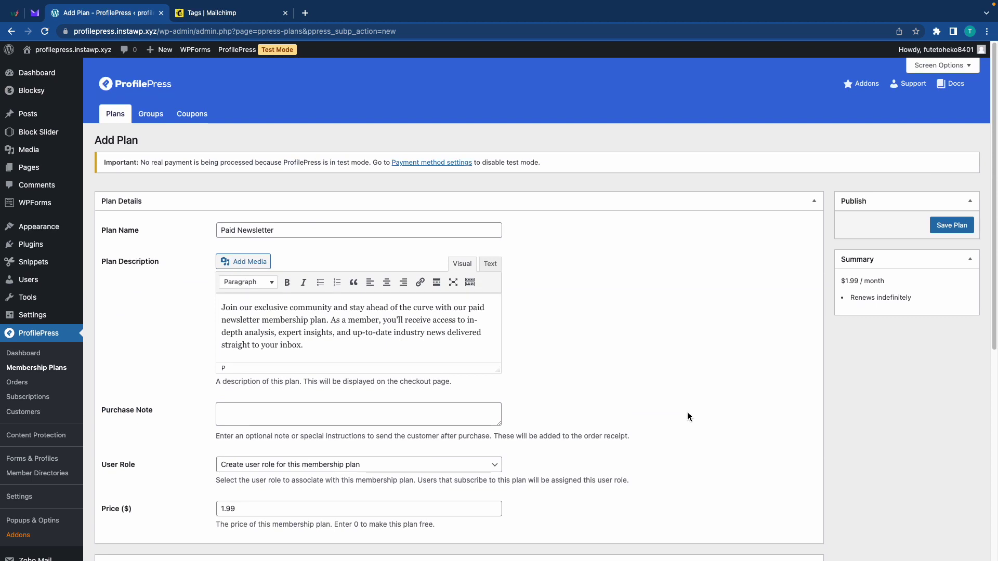
left_click(955, 227)
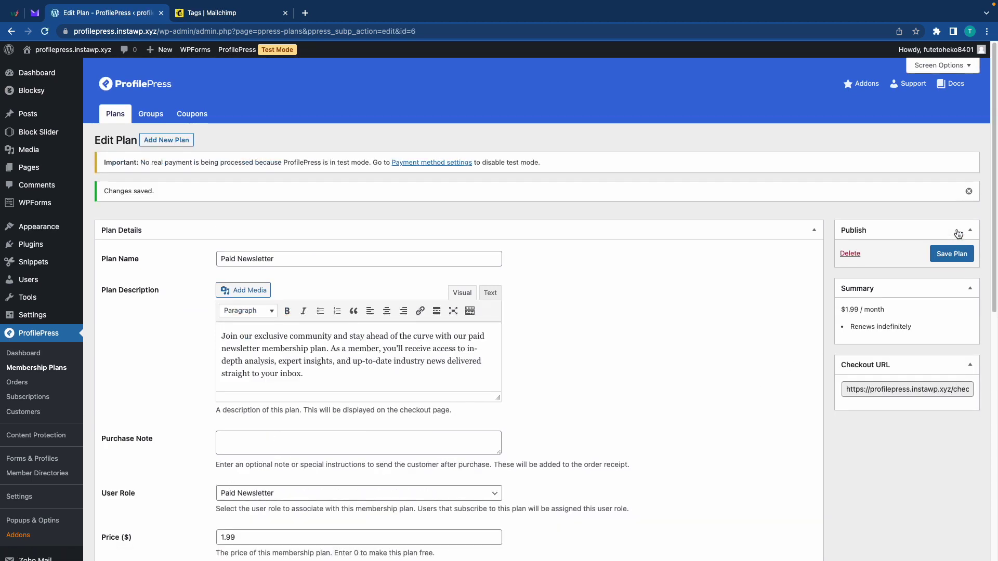
left_click(900, 393)
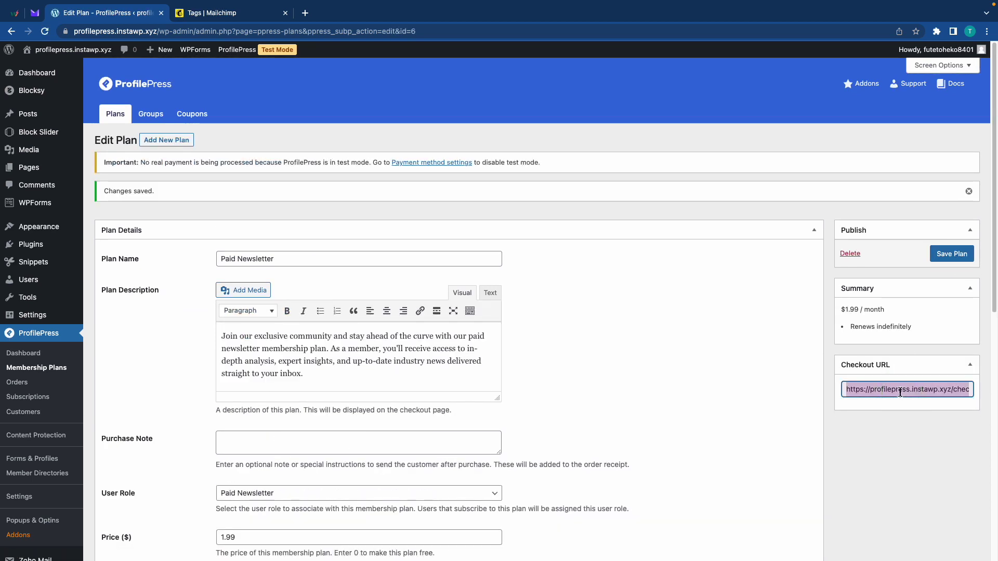
key("super+c")
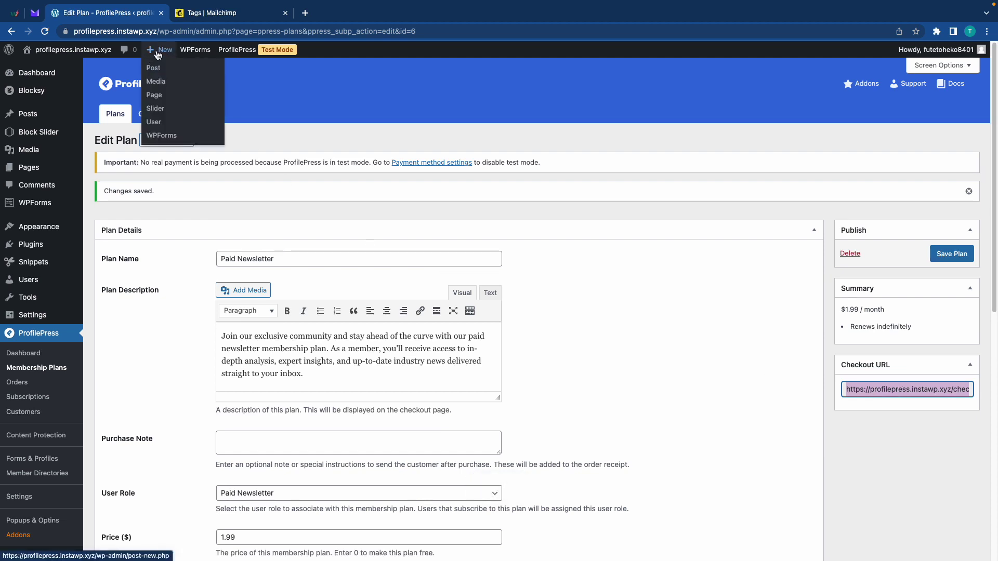
- Create a new post titled 'Test' with a 'Subscribe to Our Newsletter' button block
left_click(155, 61)
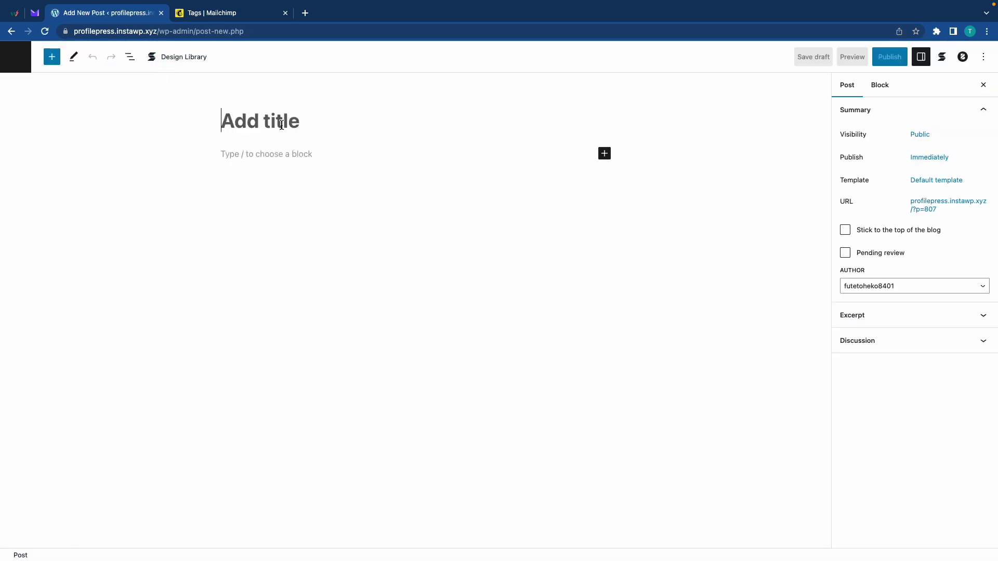
type("Test")
left_click(273, 155)
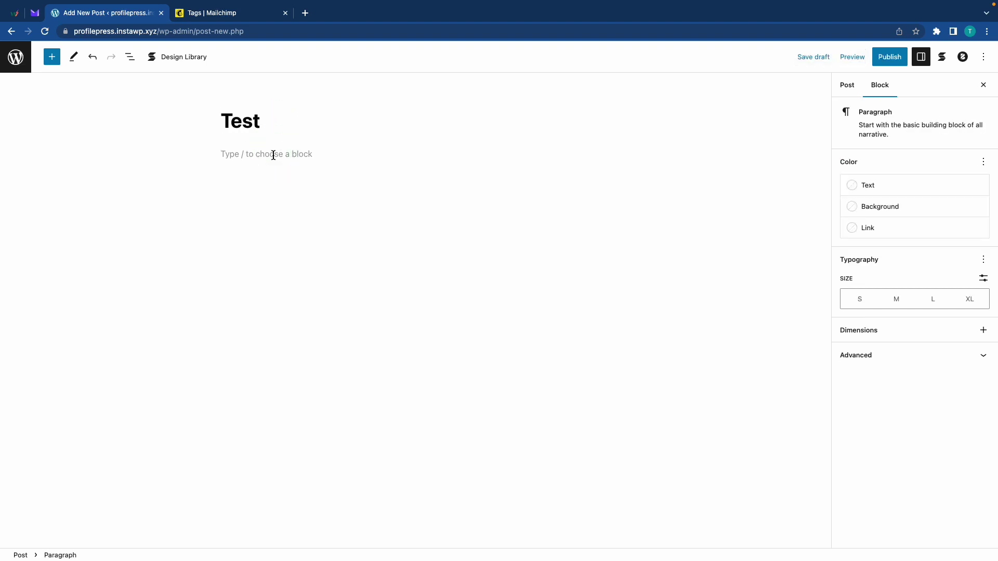
type("/butt")
key("Return")
type("Subscribe to Our Newsletter")
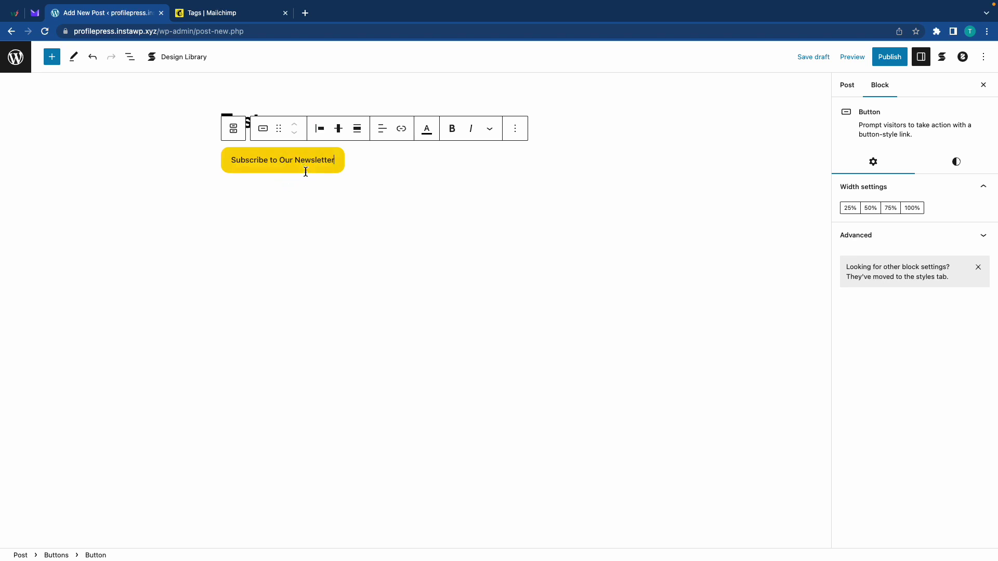
- Link the button to the plan's checkout URL and publish the Test post
left_click(402, 128)
key("super+v")
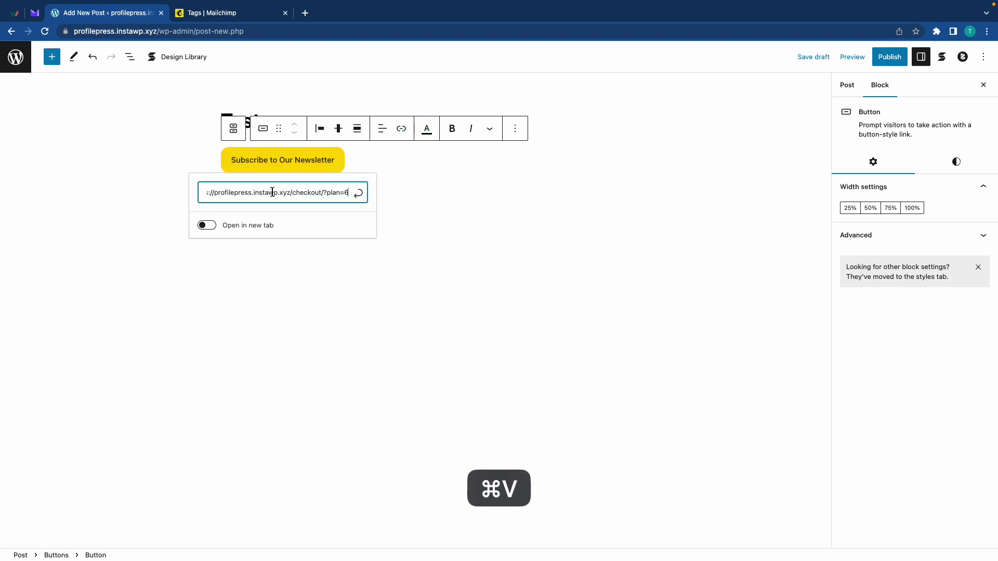
left_click(358, 193)
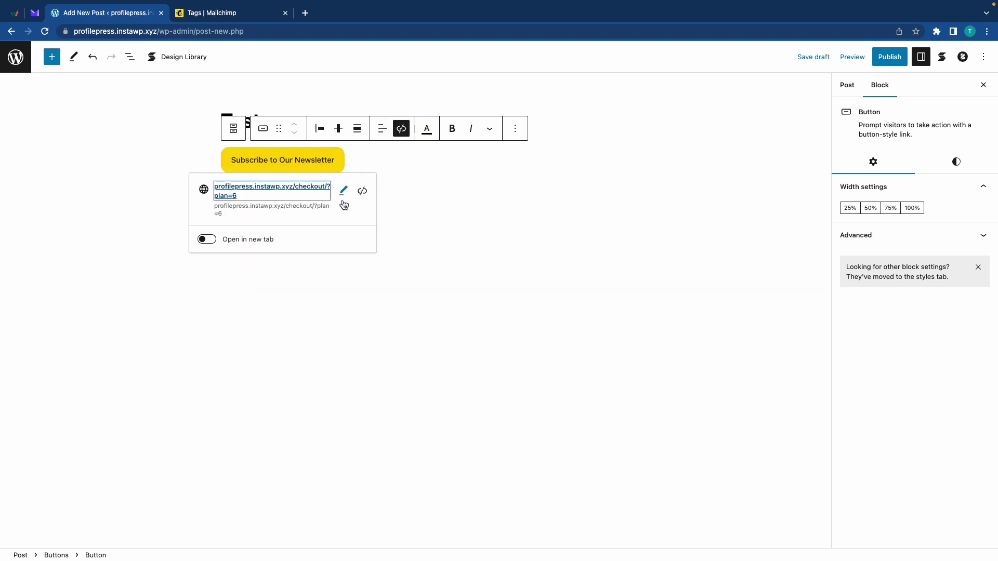
left_click(890, 57)
left_click(893, 56)
right_click(893, 167)
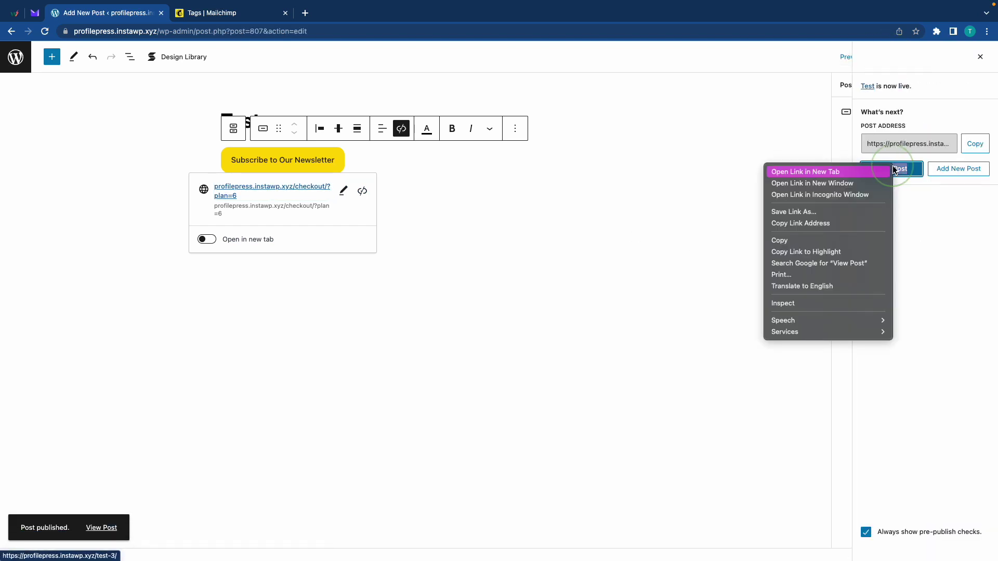
- Open the Test post in an incognito window, subscribe, enter the checkout email, and pay with PayPal
left_click(850, 196)
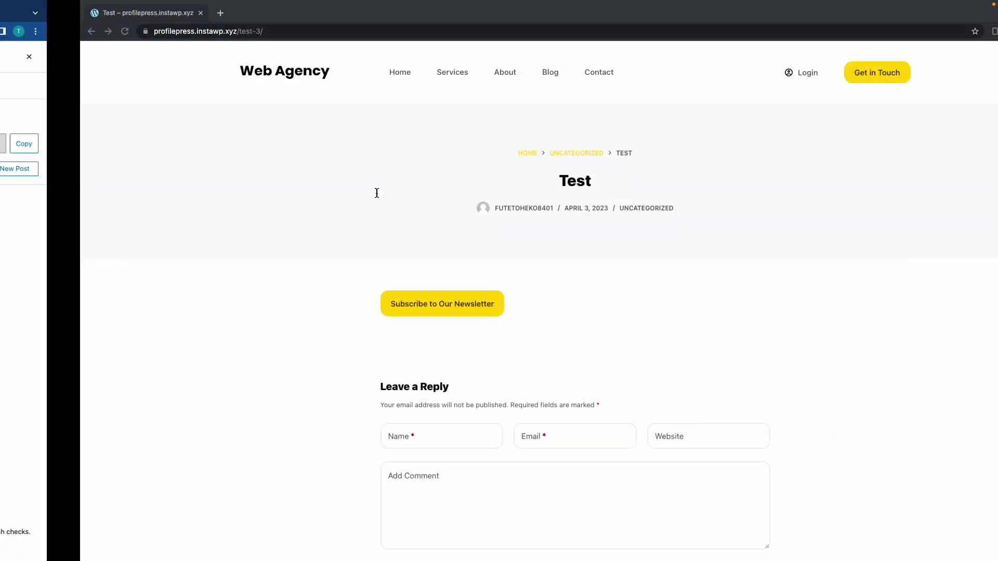
left_click(387, 307)
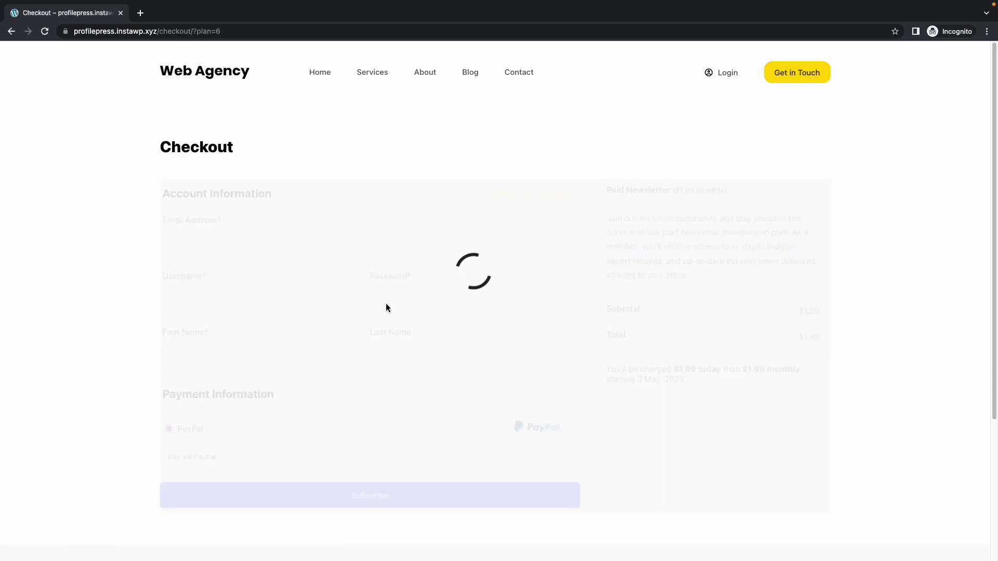
left_click(299, 262)
scroll(298, 245, "down", 4)
scroll(301, 249, "up", 4)
left_click(267, 248)
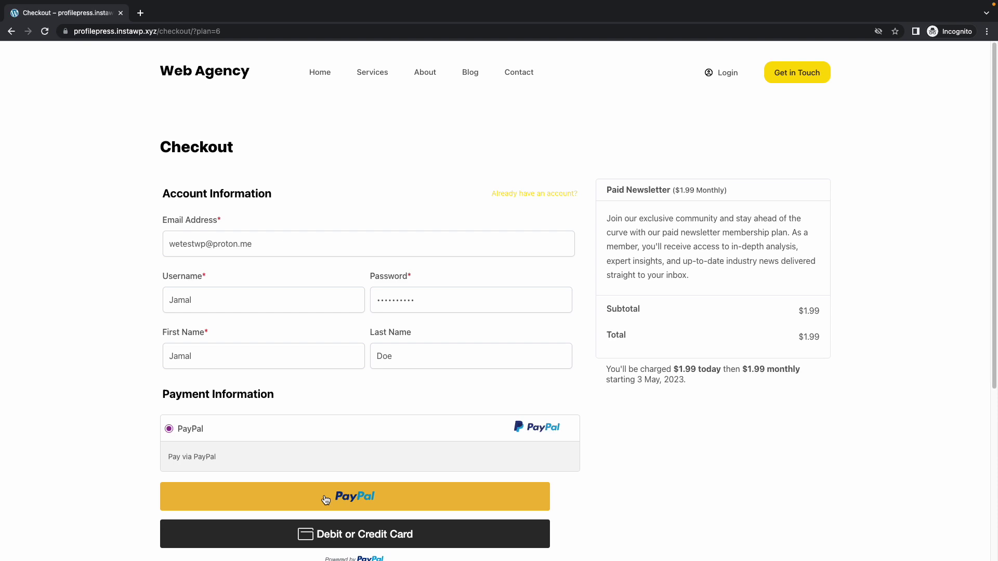
left_click(325, 498)
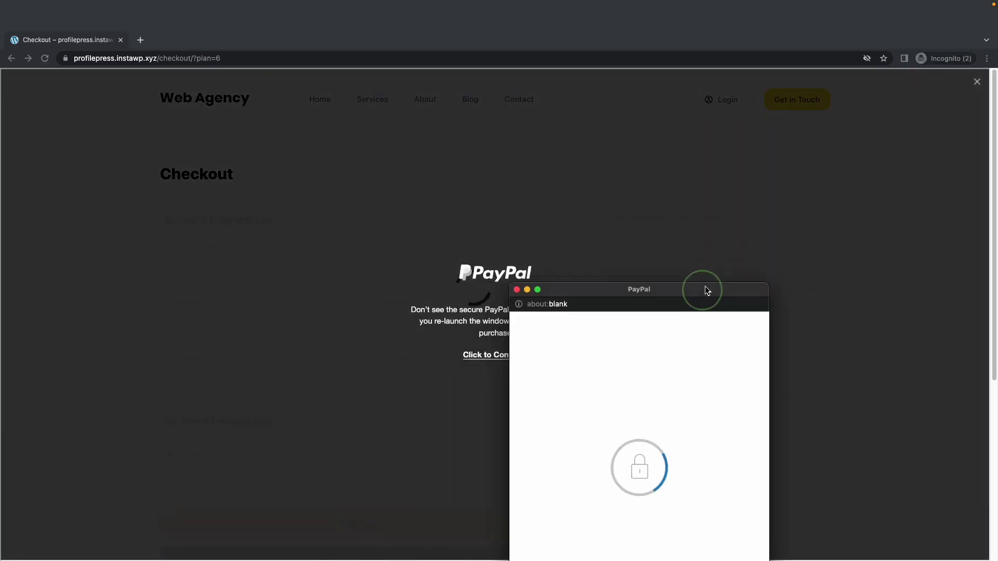
left_click_drag(708, 274, 795, 148)
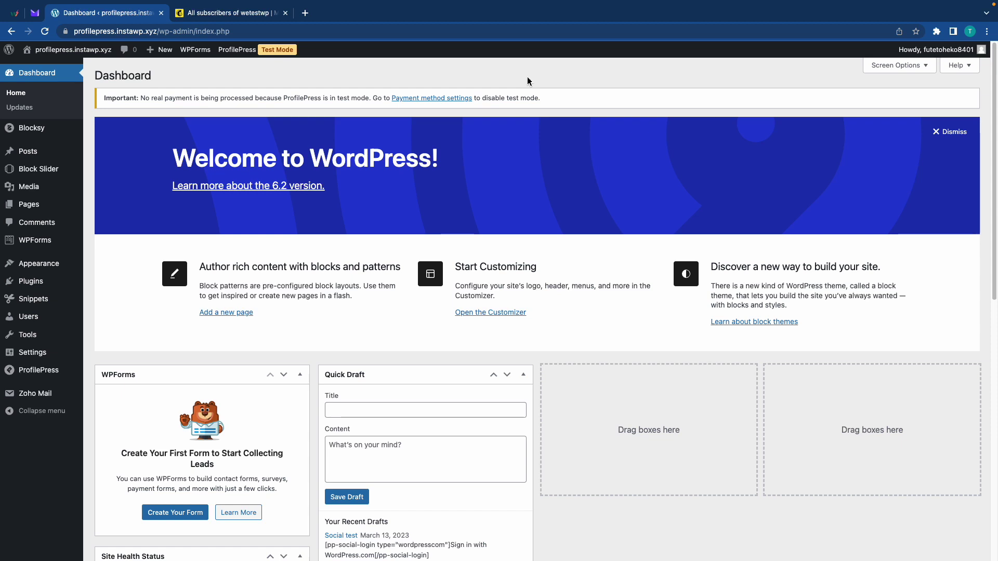
- Open ProfilePress Orders to find the $1.99 Paid Newsletter order marked Completed
mouse_move(46, 370)
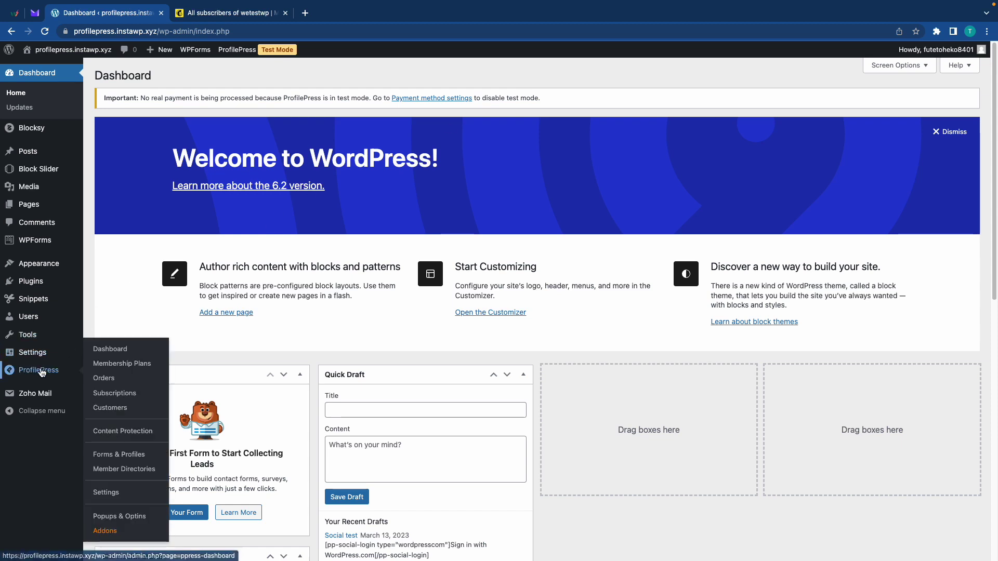
left_click(103, 379)
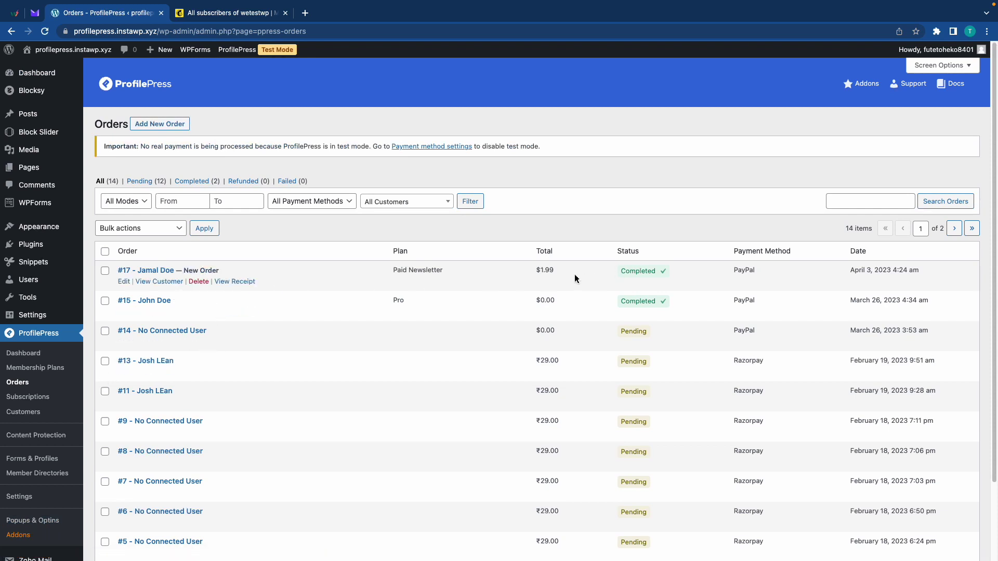
- Reload the Mailchimp contacts to show the new subscriber, then go to All campaigns
left_click(232, 14)
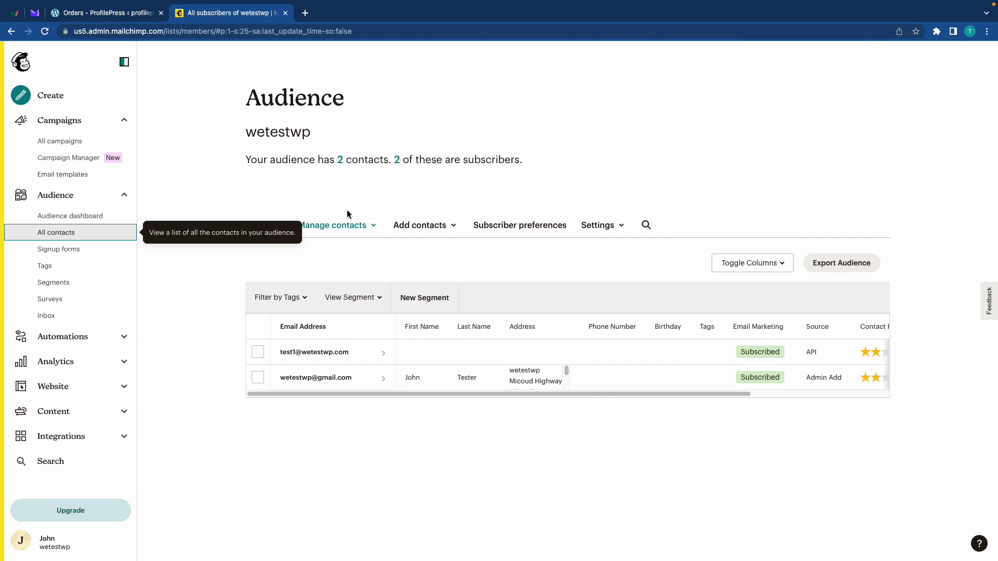
key("super+r")
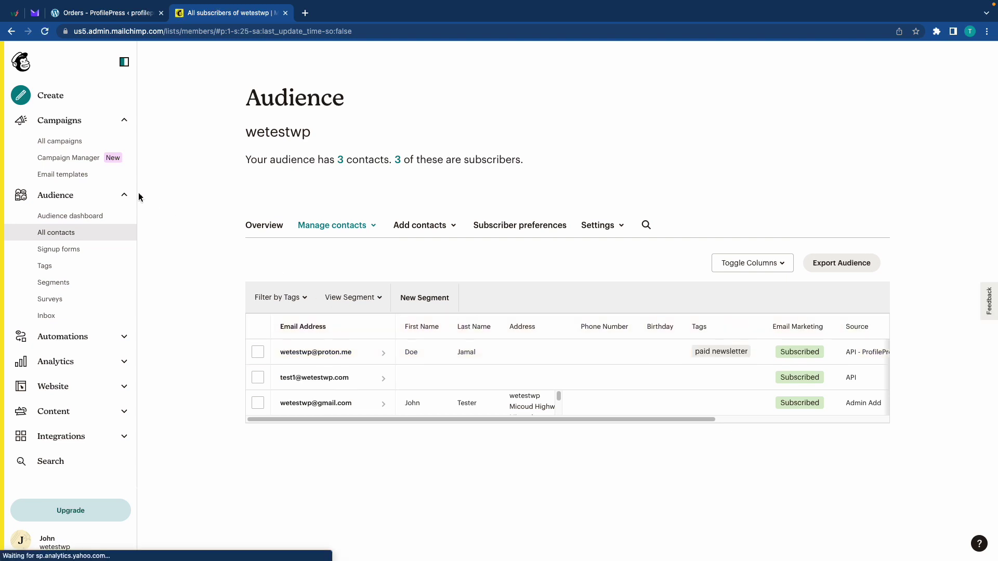
left_click(64, 145)
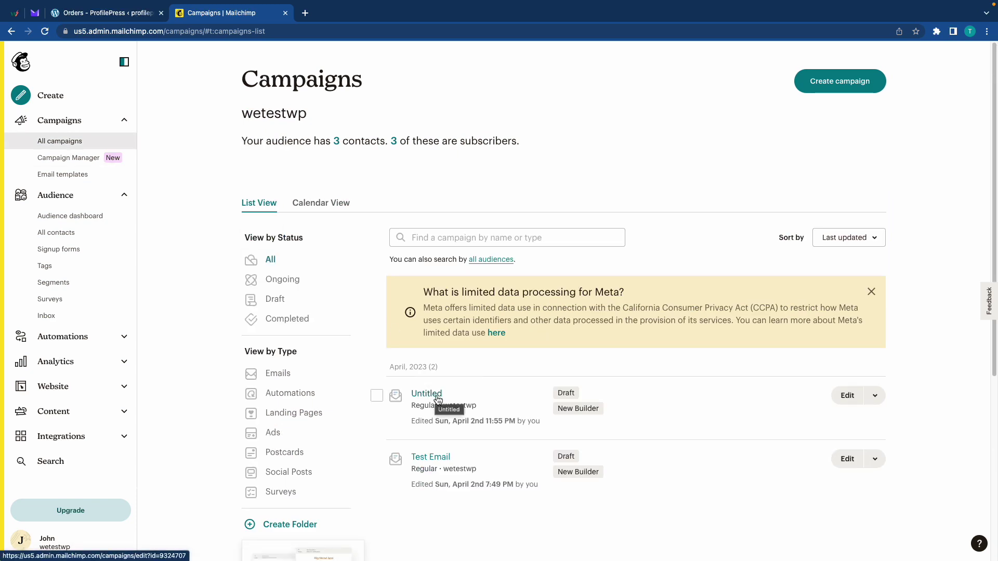
- Open the Untitled draft campaign and set its recipients to the paid newsletter tag
left_click(427, 394)
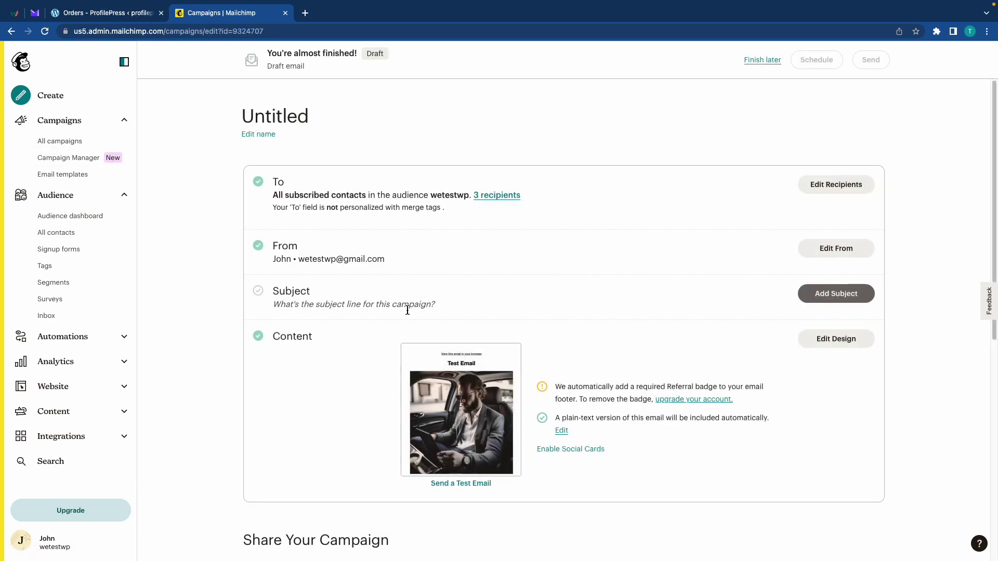
mouse_move(462, 380)
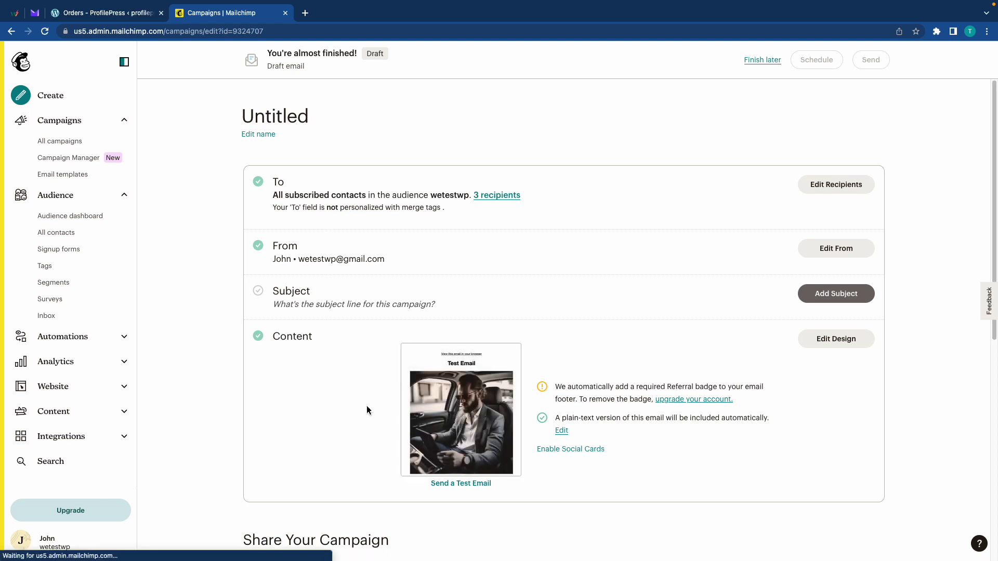
left_click(818, 185)
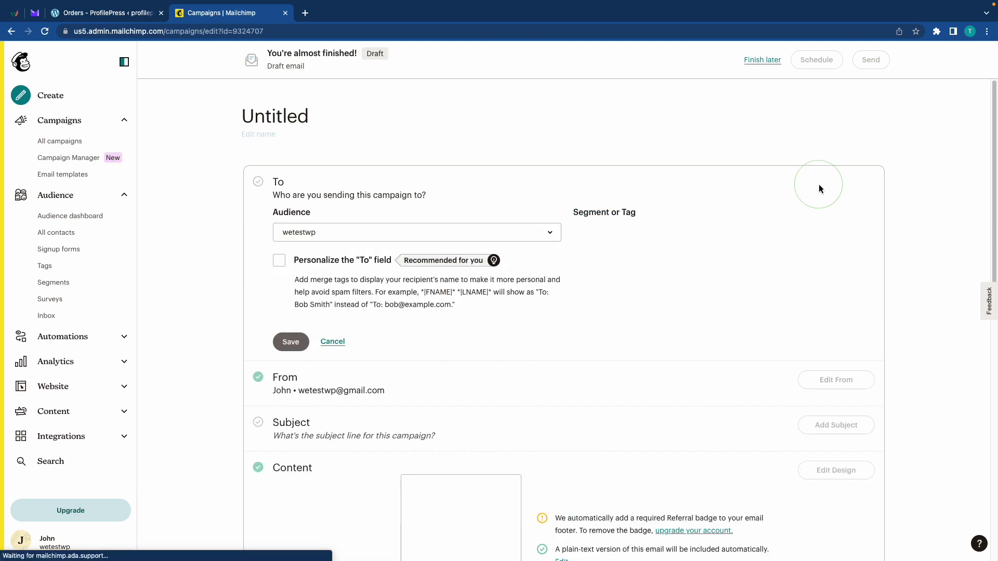
left_click(606, 235)
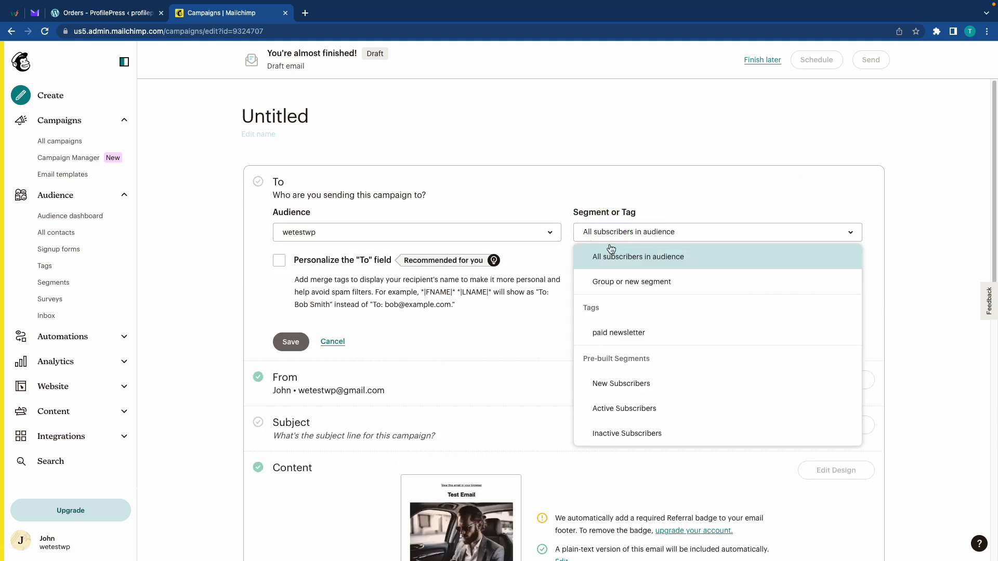
left_click(607, 331)
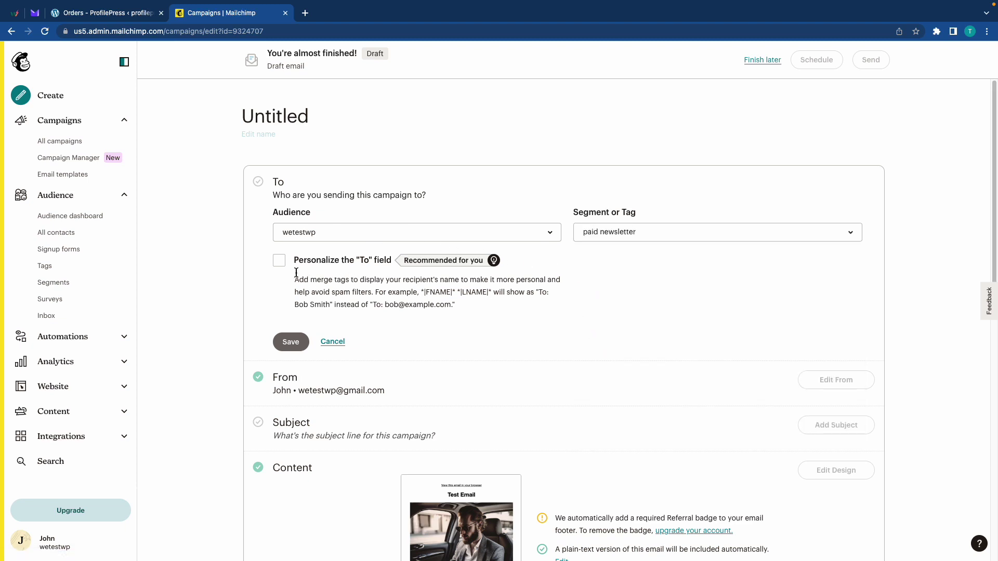
- Personalize the To field with the *|FNAME|* merge tag and save the recipients
left_click(279, 261)
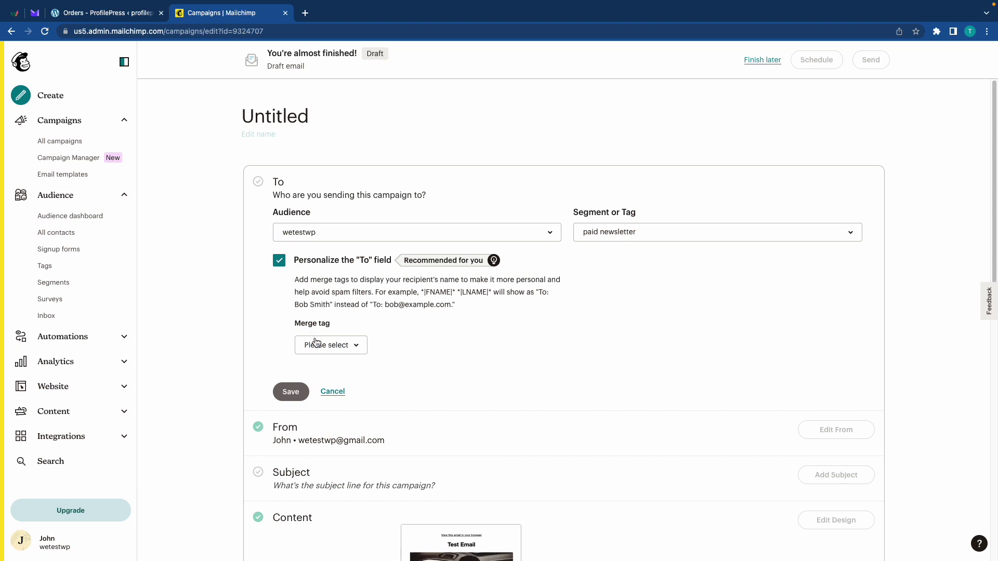
left_click(316, 344)
left_click(329, 394)
left_click(290, 392)
- Set subject 'Test Newsletter' and preview text 'Test', then send the campaign now
scroll(535, 312, "down", 2)
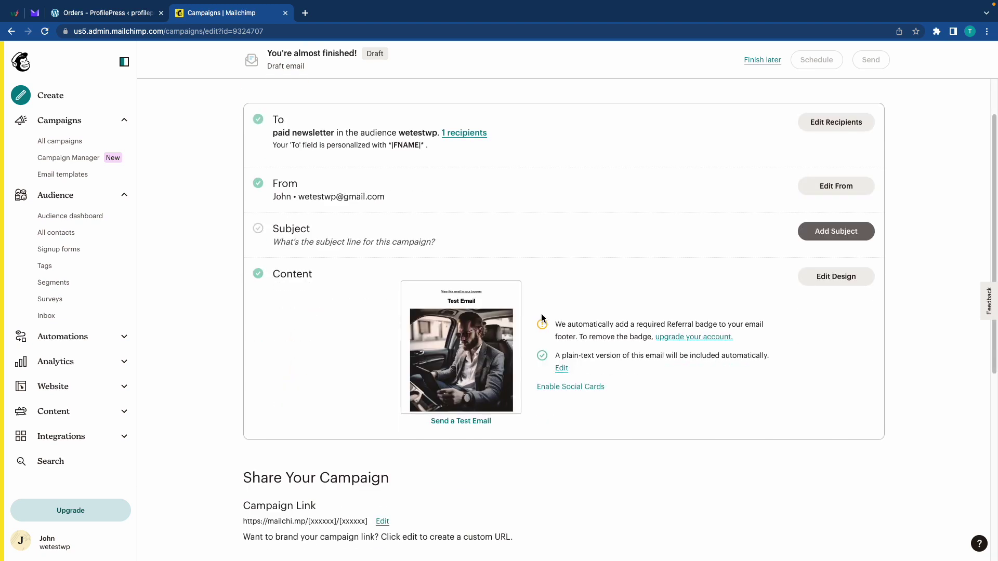
left_click(800, 236)
left_click(423, 294)
type("Test Newsletter")
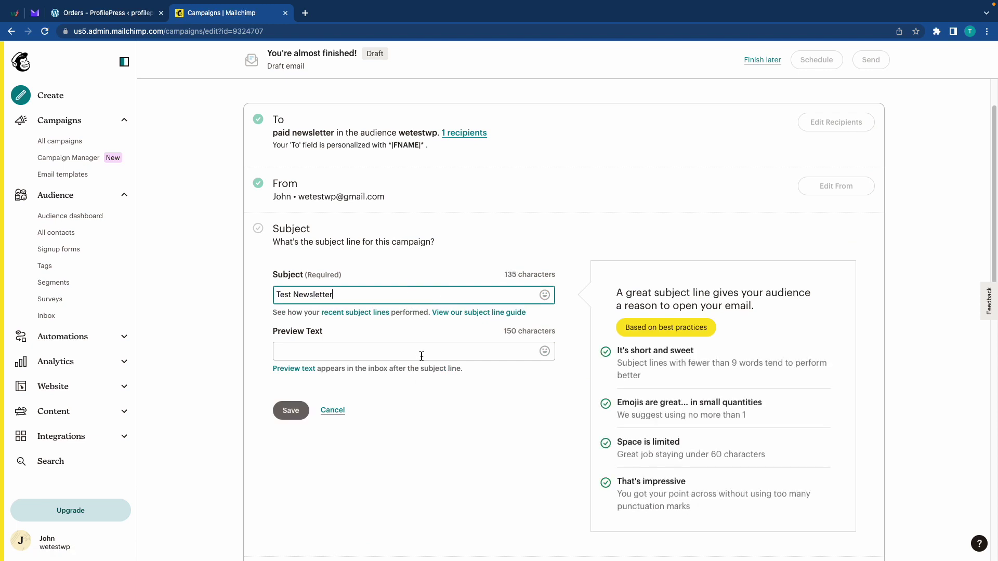
left_click(423, 354)
type("Test")
left_click(290, 411)
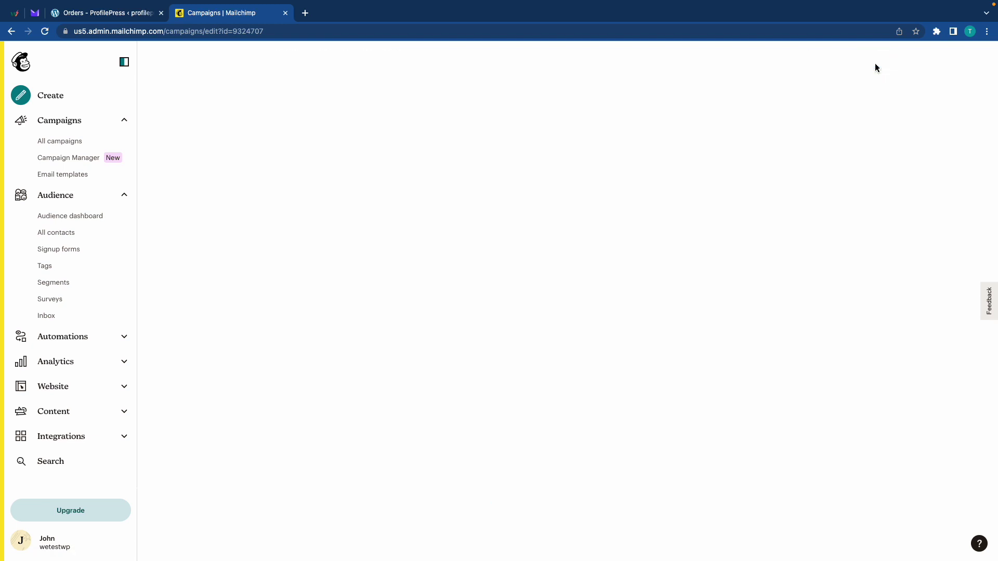
left_click(870, 59)
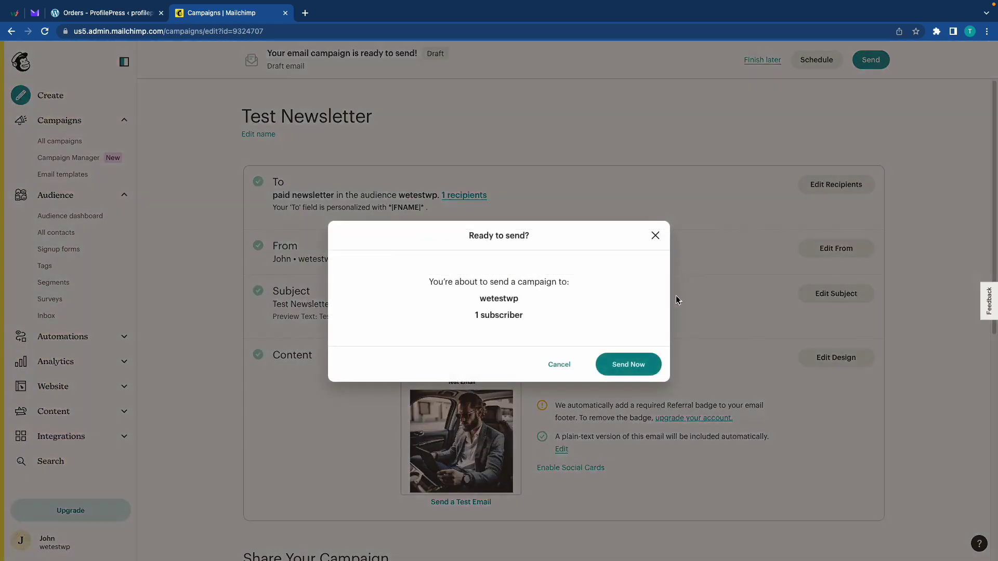
left_click(629, 363)
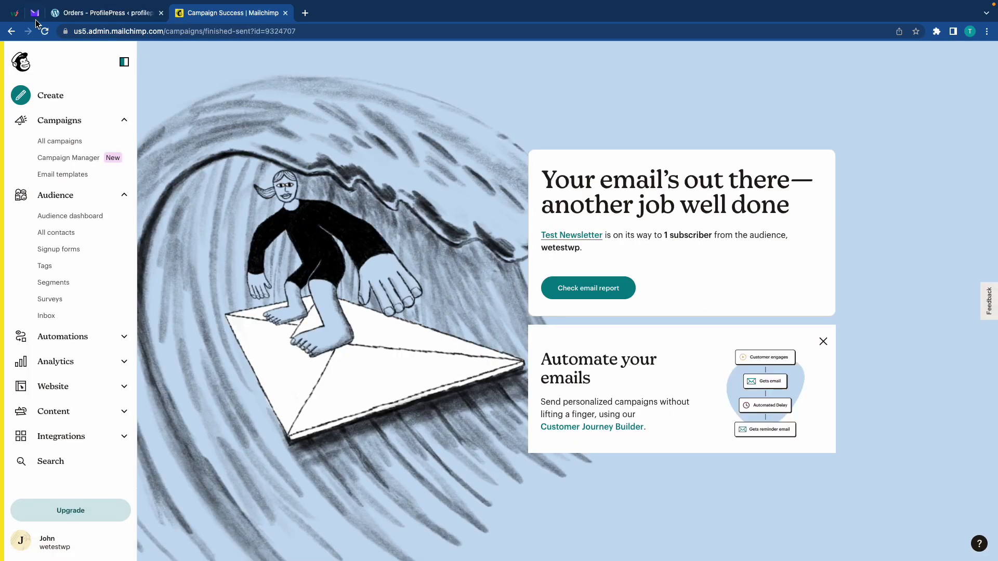
- Refresh the Proton Mail inbox and open the arrived Test Newsletter email
left_click(35, 12)
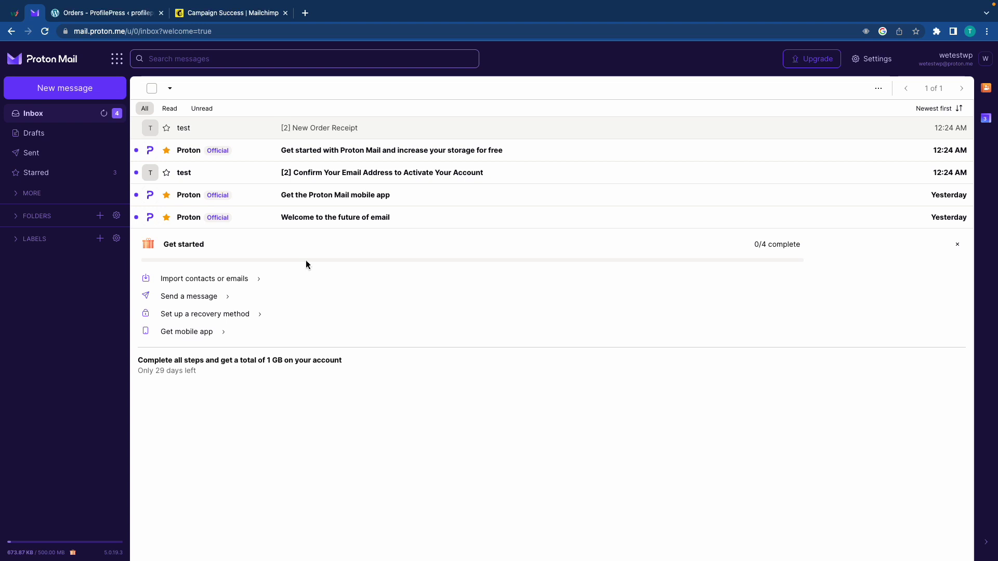
key("super+r")
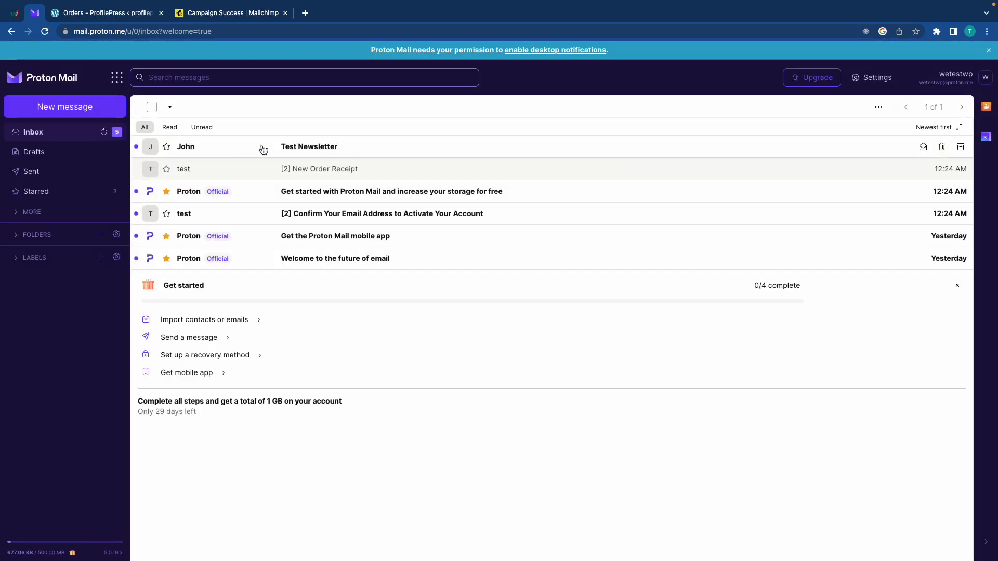
left_click(263, 150)
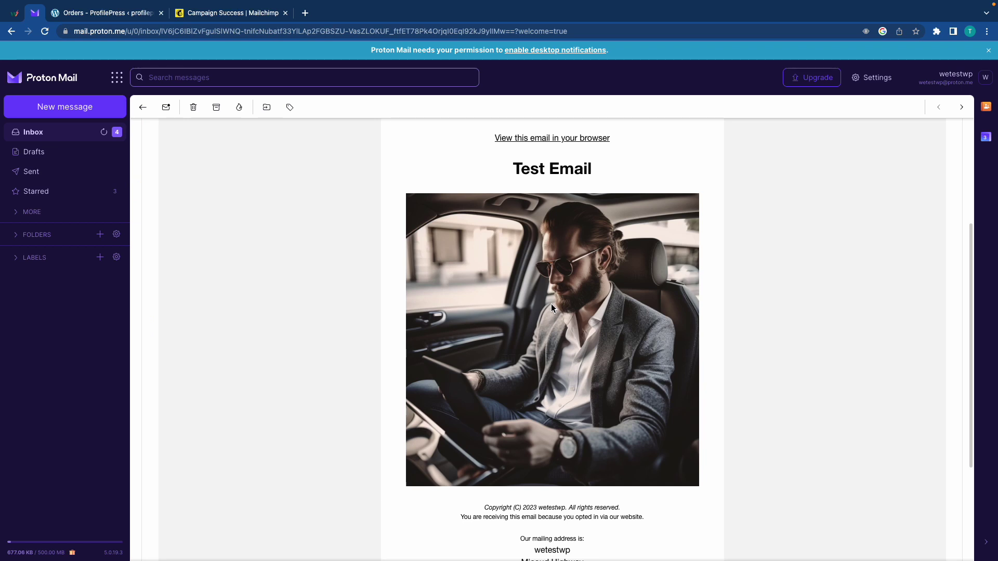